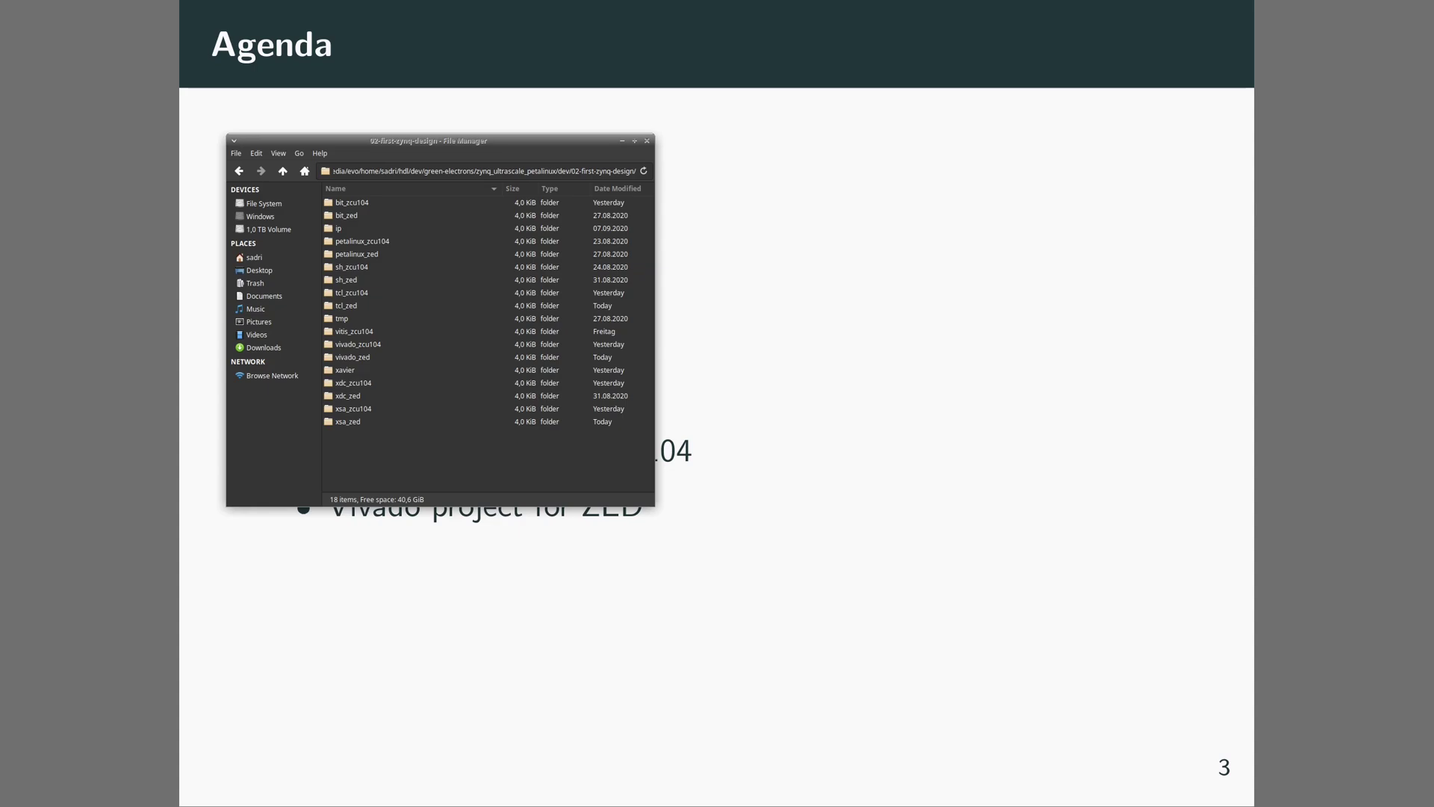
- Move the File Manager window off the slide bullets and look inside the bit_zcu104 folder
drag(446, 138, 747, 227)
click(663, 459)
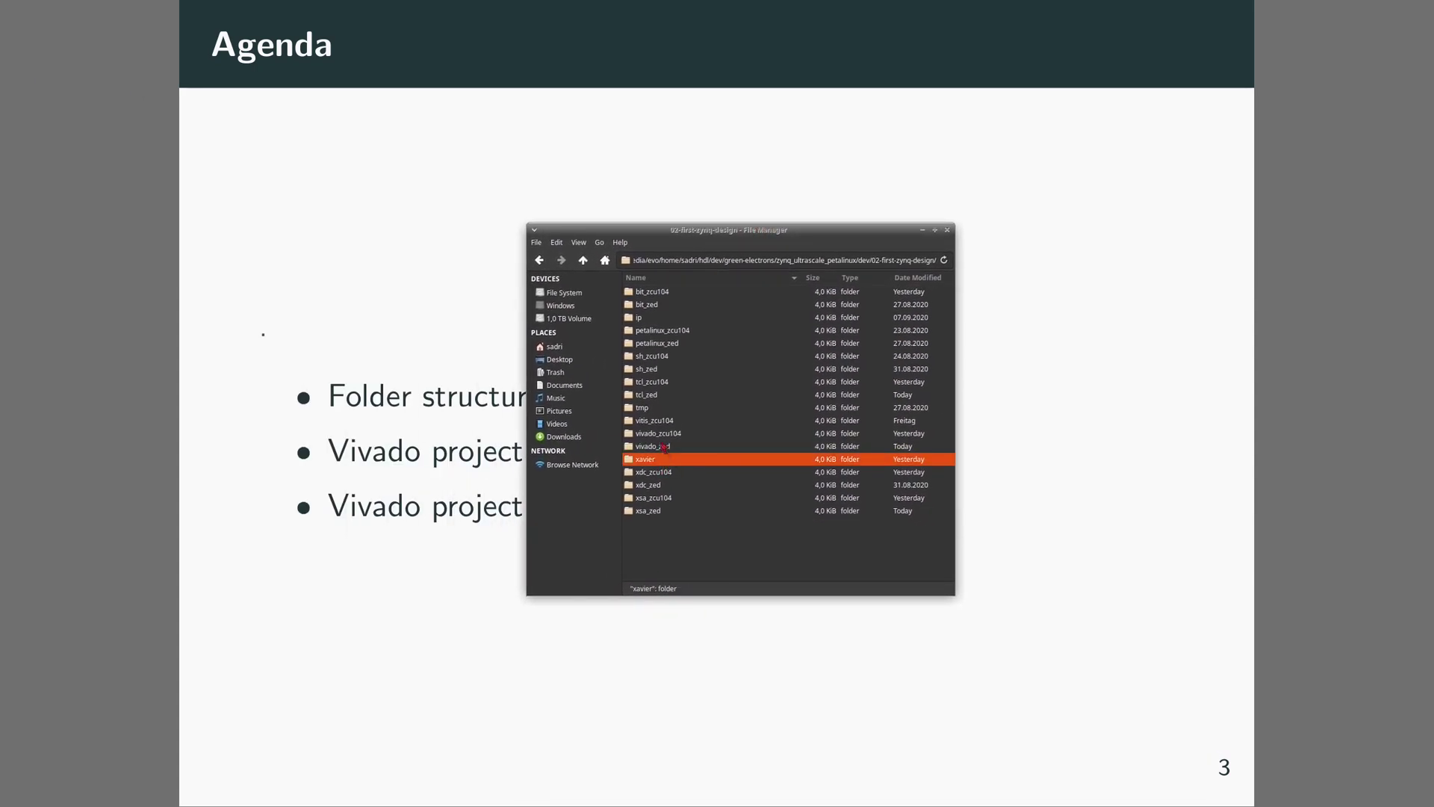
click(651, 296)
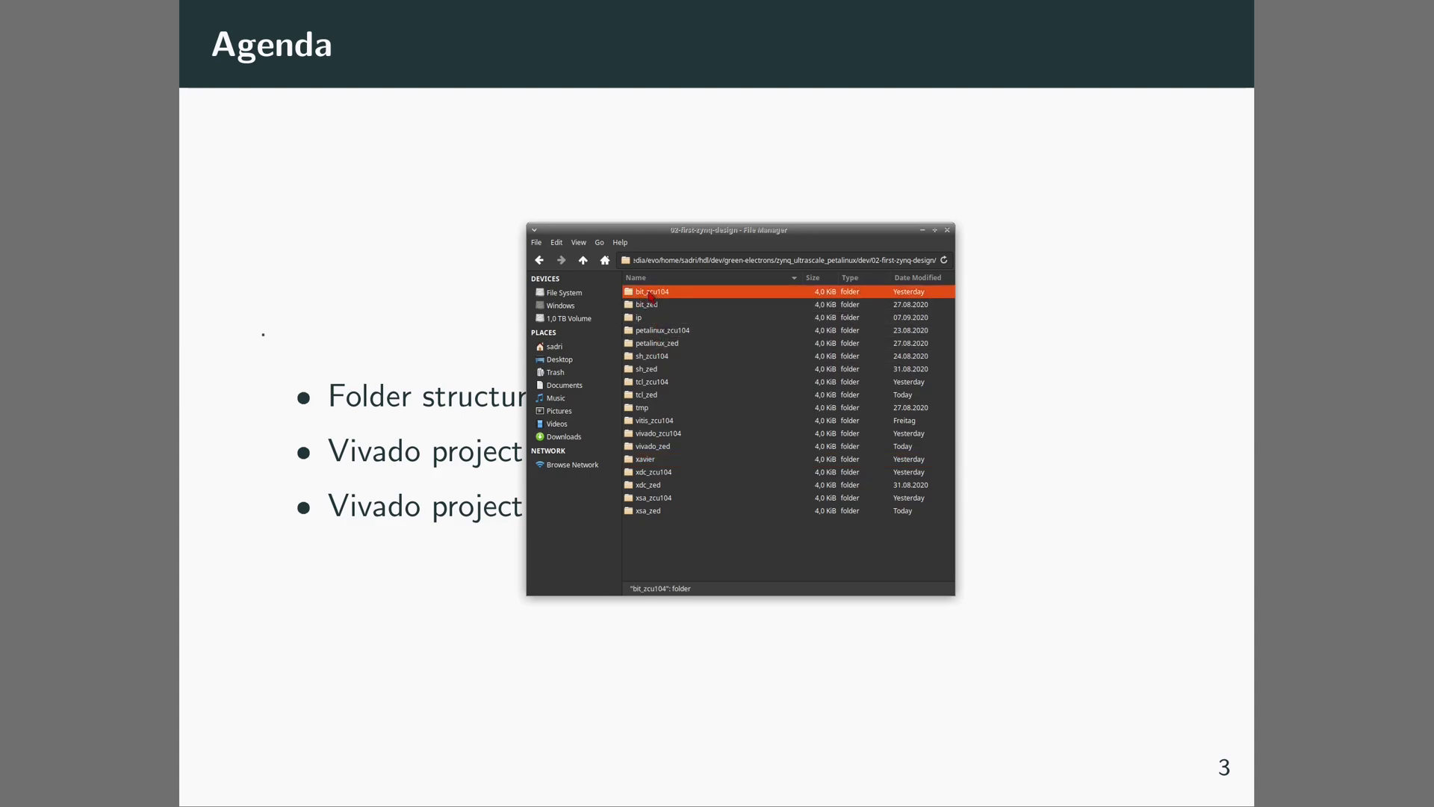
double_click(651, 296)
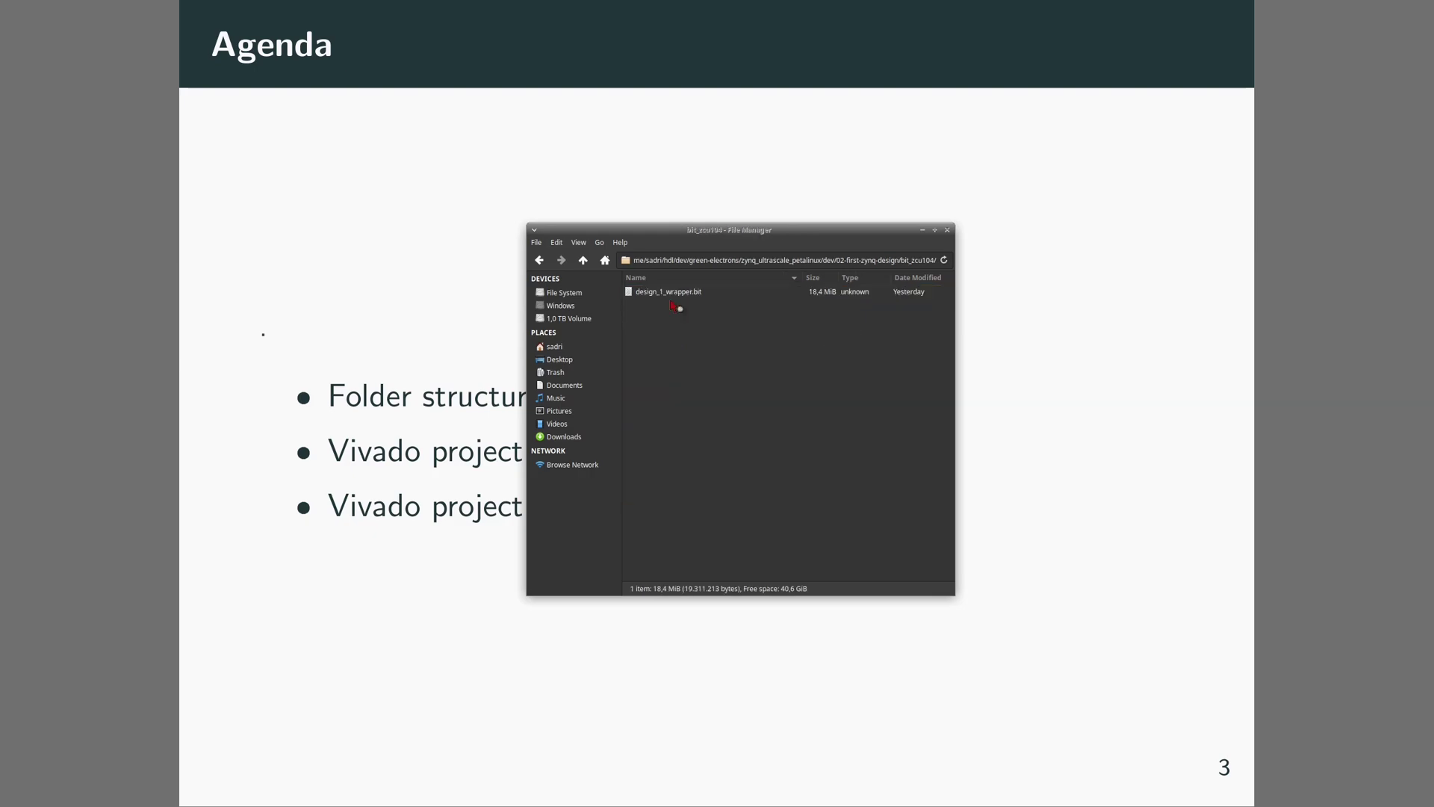
key(BackSpace)
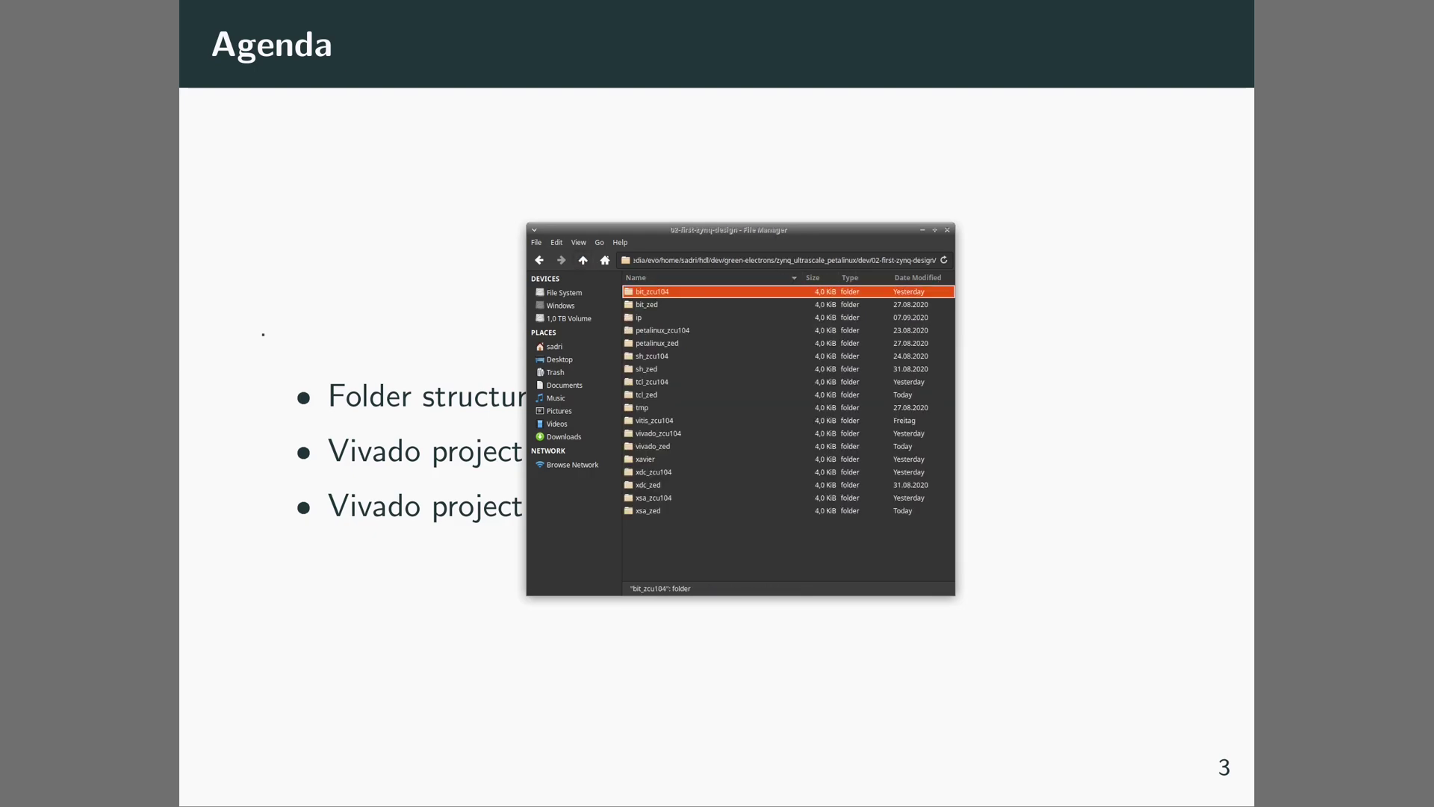
- Browse the sh_zcu104 and tcl_zcu104 folders, then highlight the vitis_zcu104, vivado_zcu104 and vivado_zed folders
double_click(662, 362)
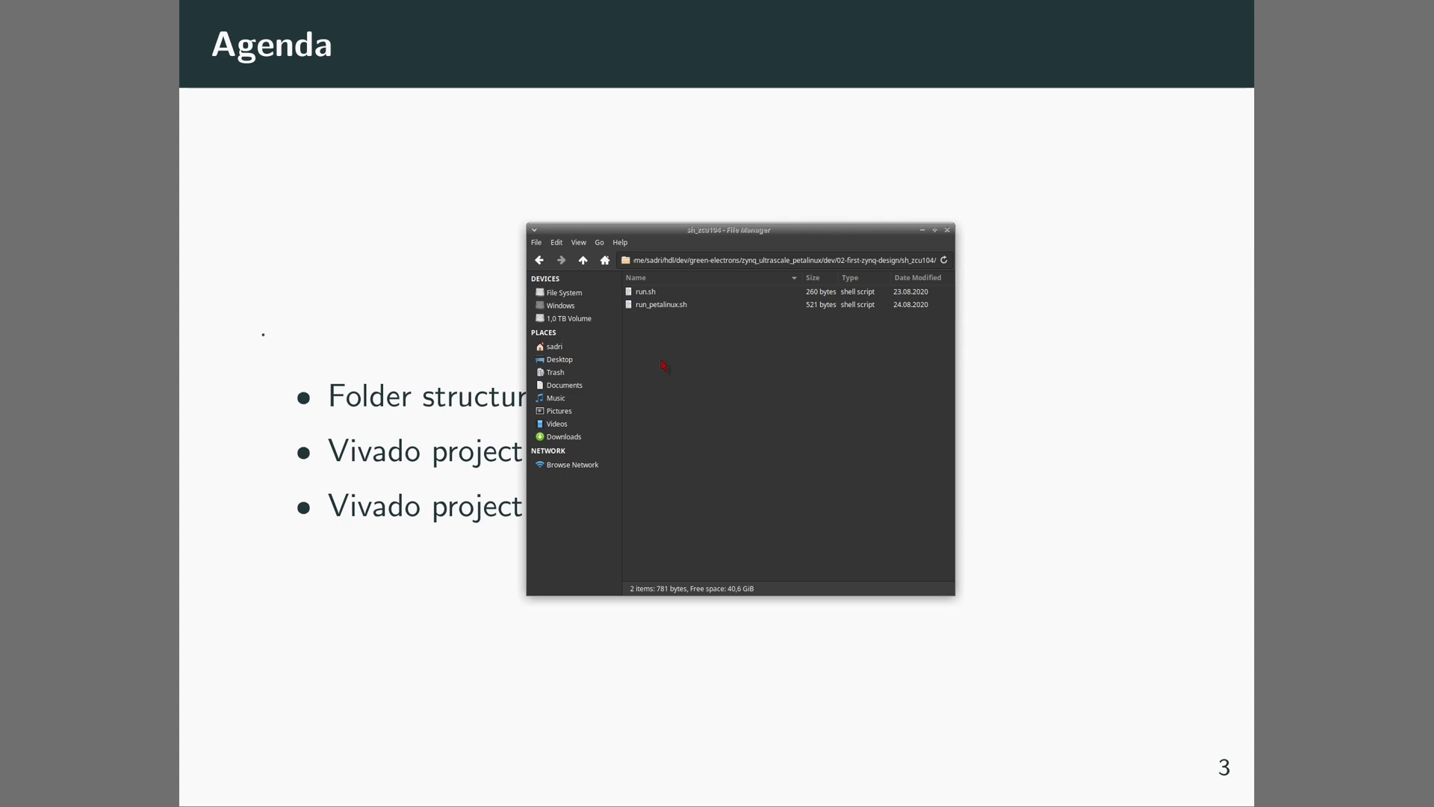
click(583, 260)
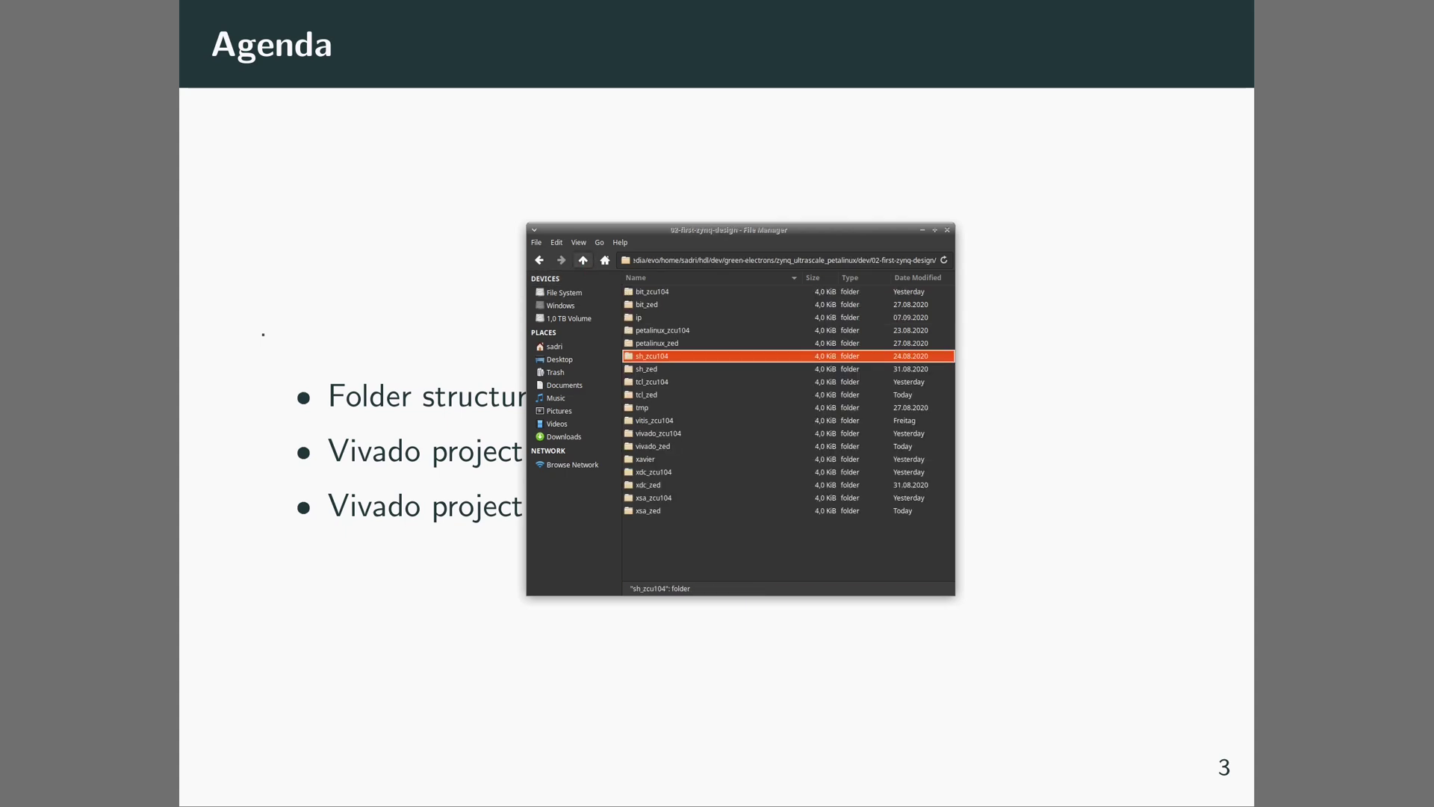
click(670, 383)
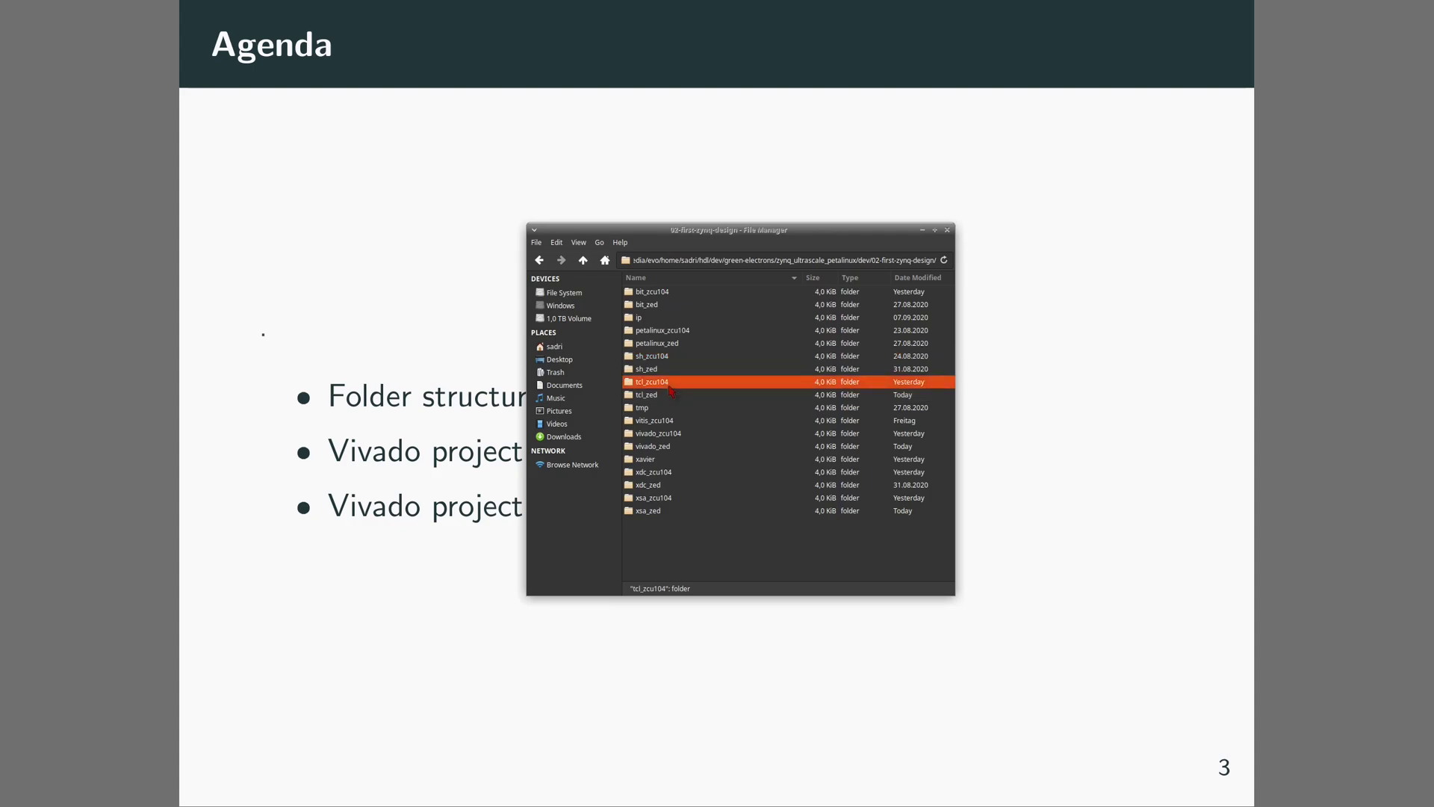
double_click(670, 383)
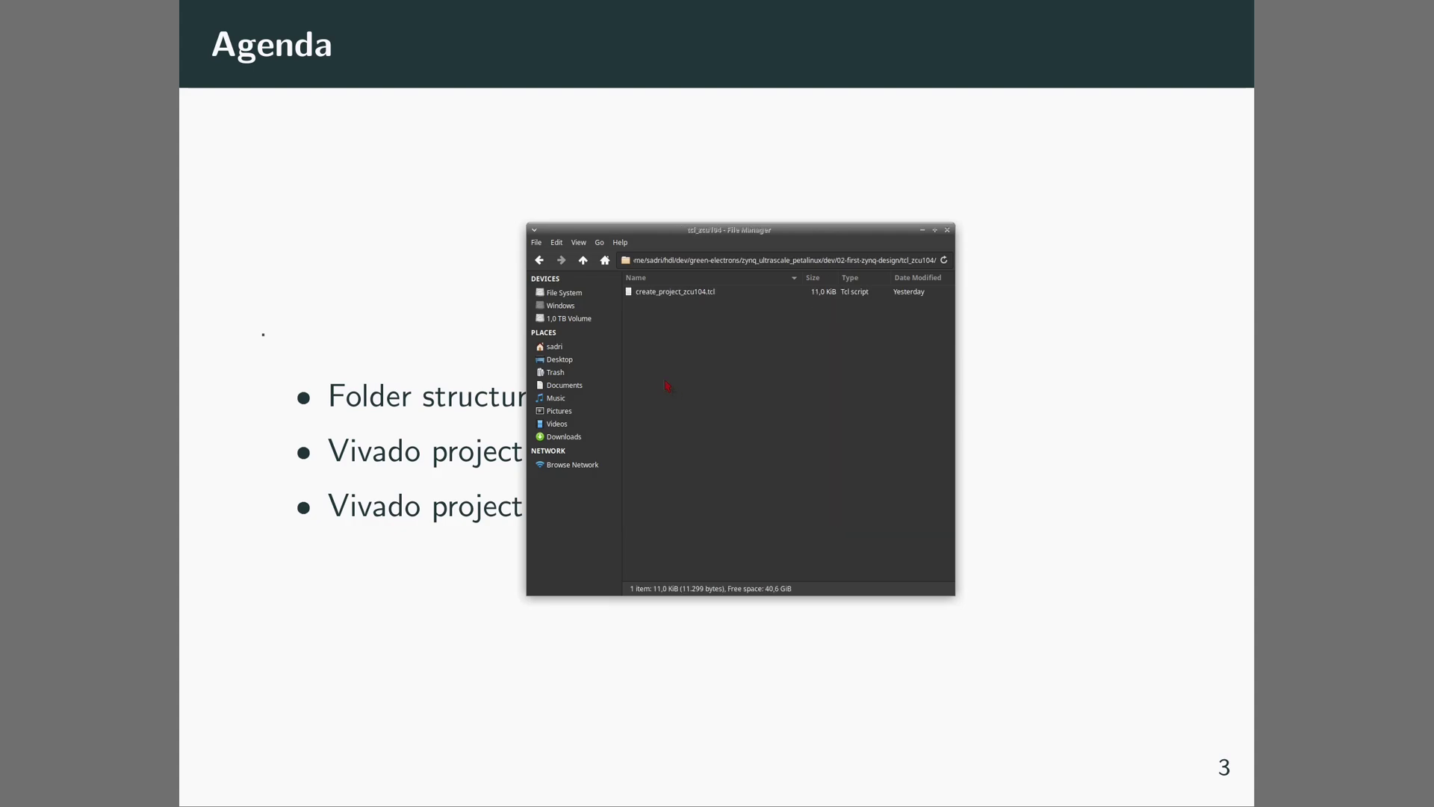
click(583, 260)
click(691, 423)
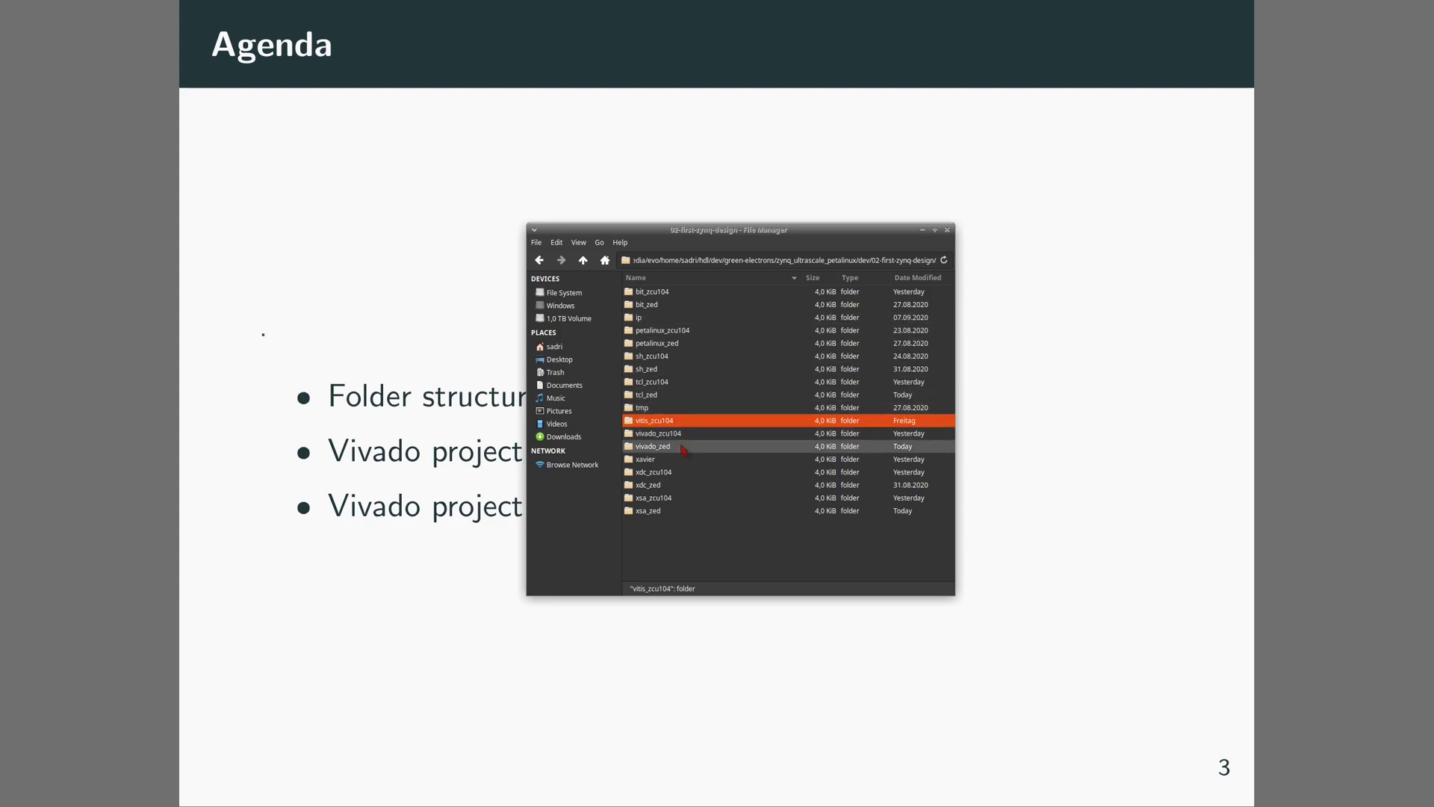
click(682, 447)
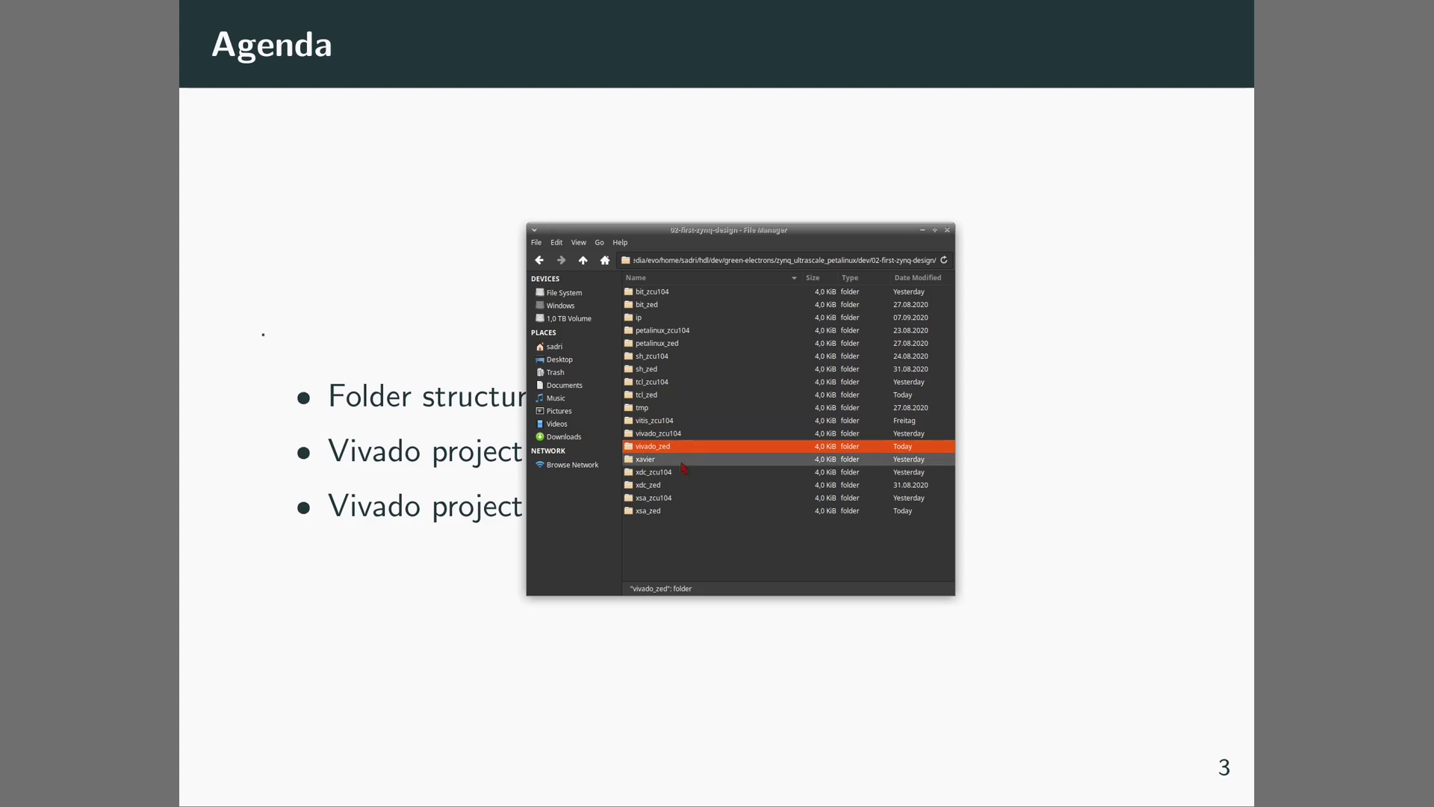
click(684, 435)
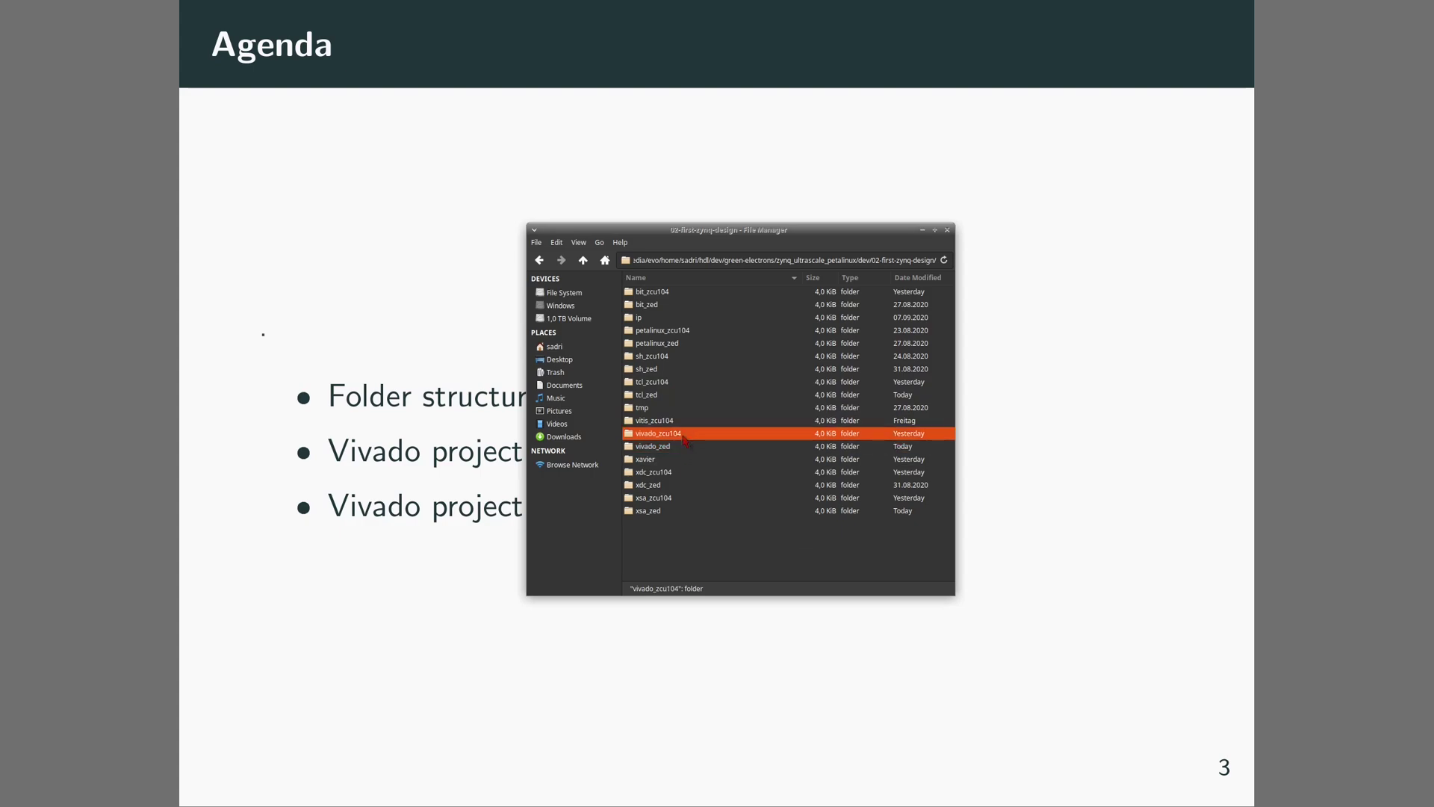
click(687, 448)
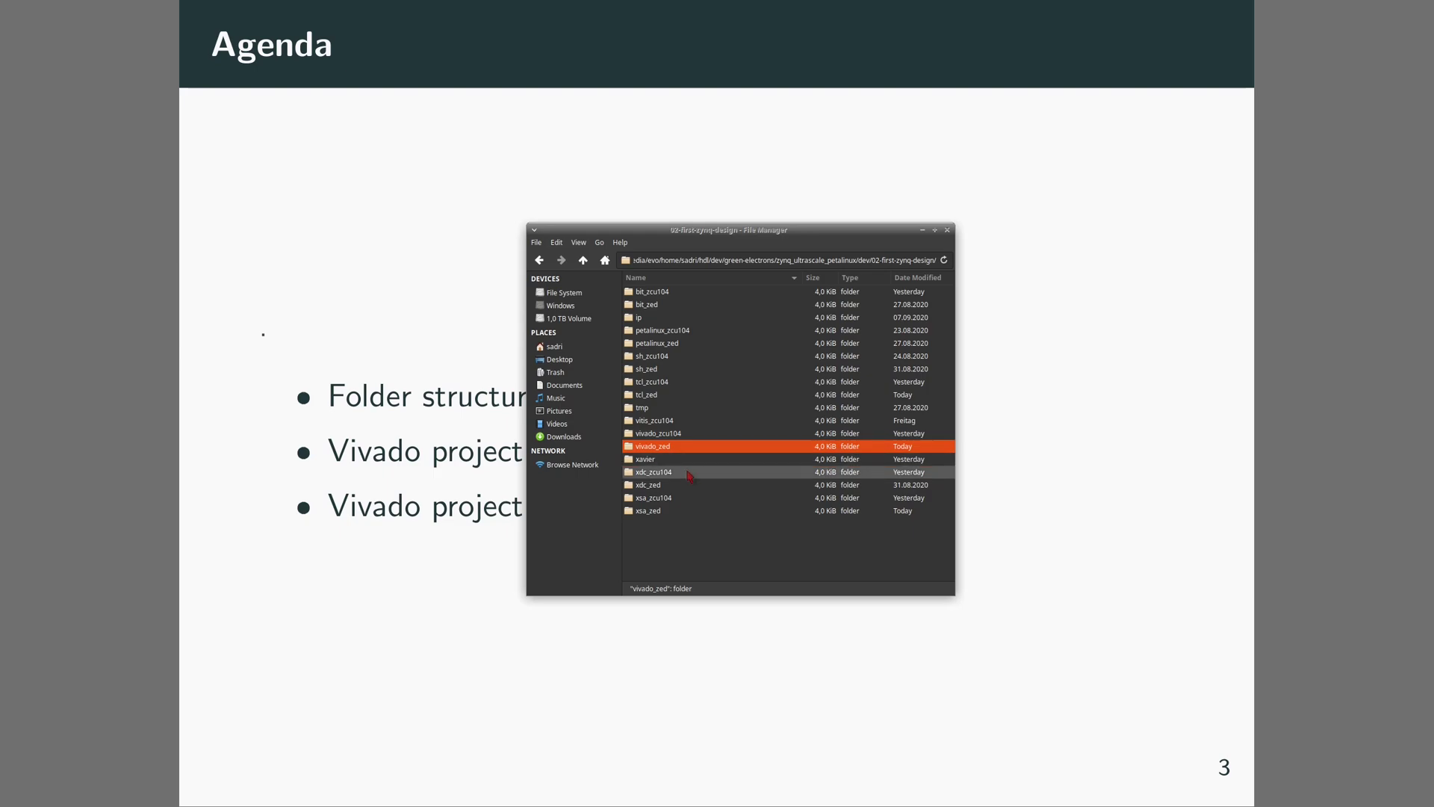
- Review the xdc_zcu104 and xdc_zed constraint folders, ending back at the project folder
click(688, 472)
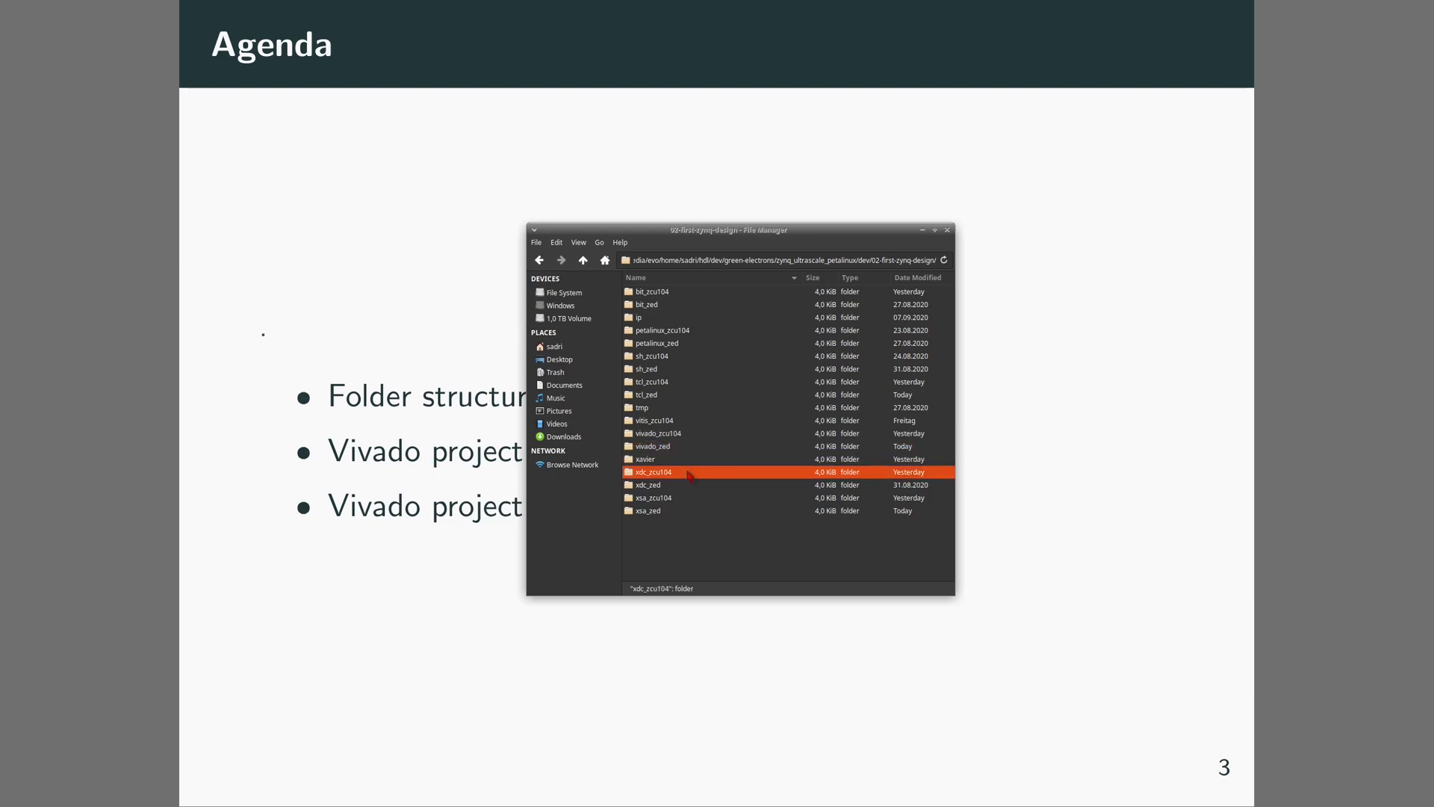
double_click(688, 476)
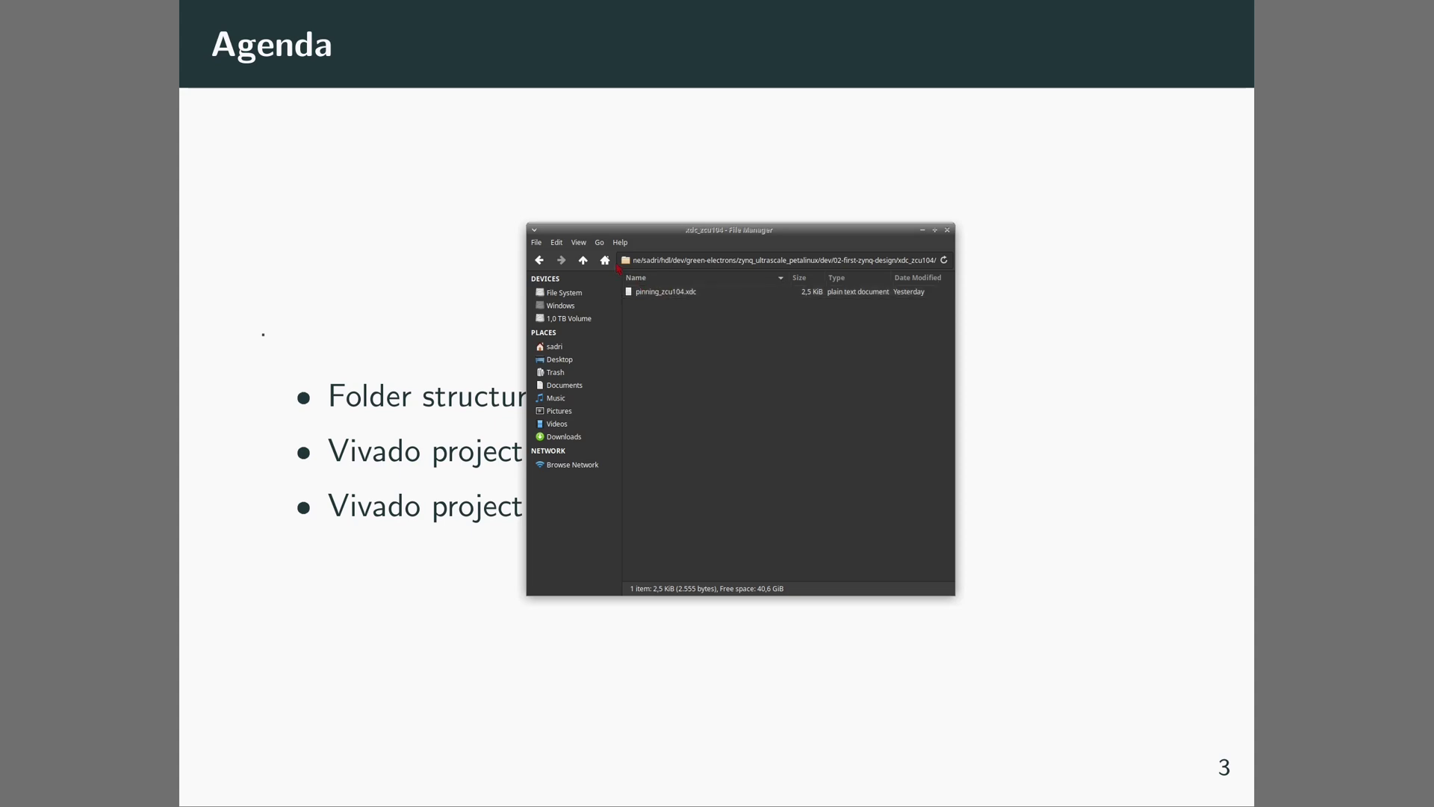
click(583, 260)
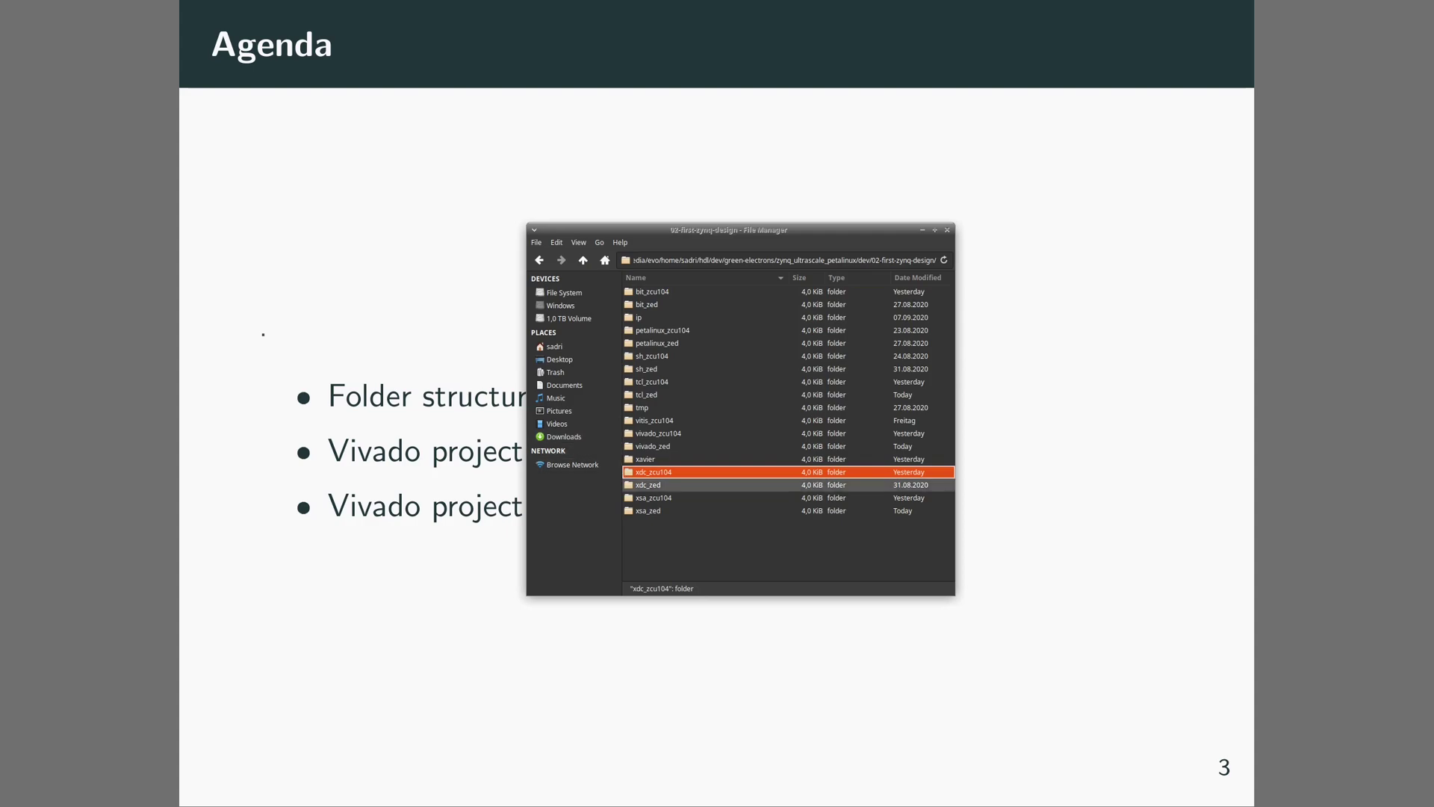
double_click(649, 485)
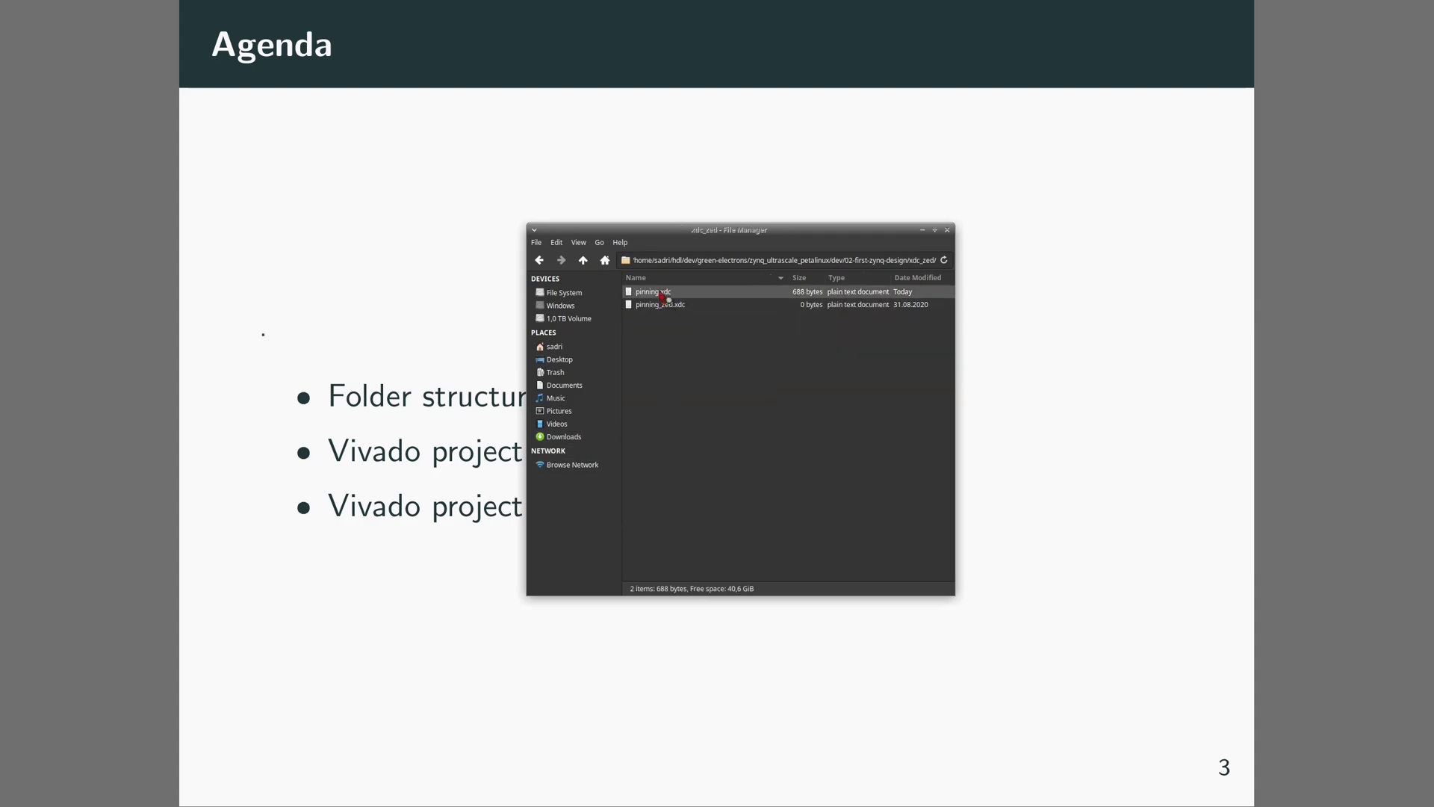
key(BackSpace)
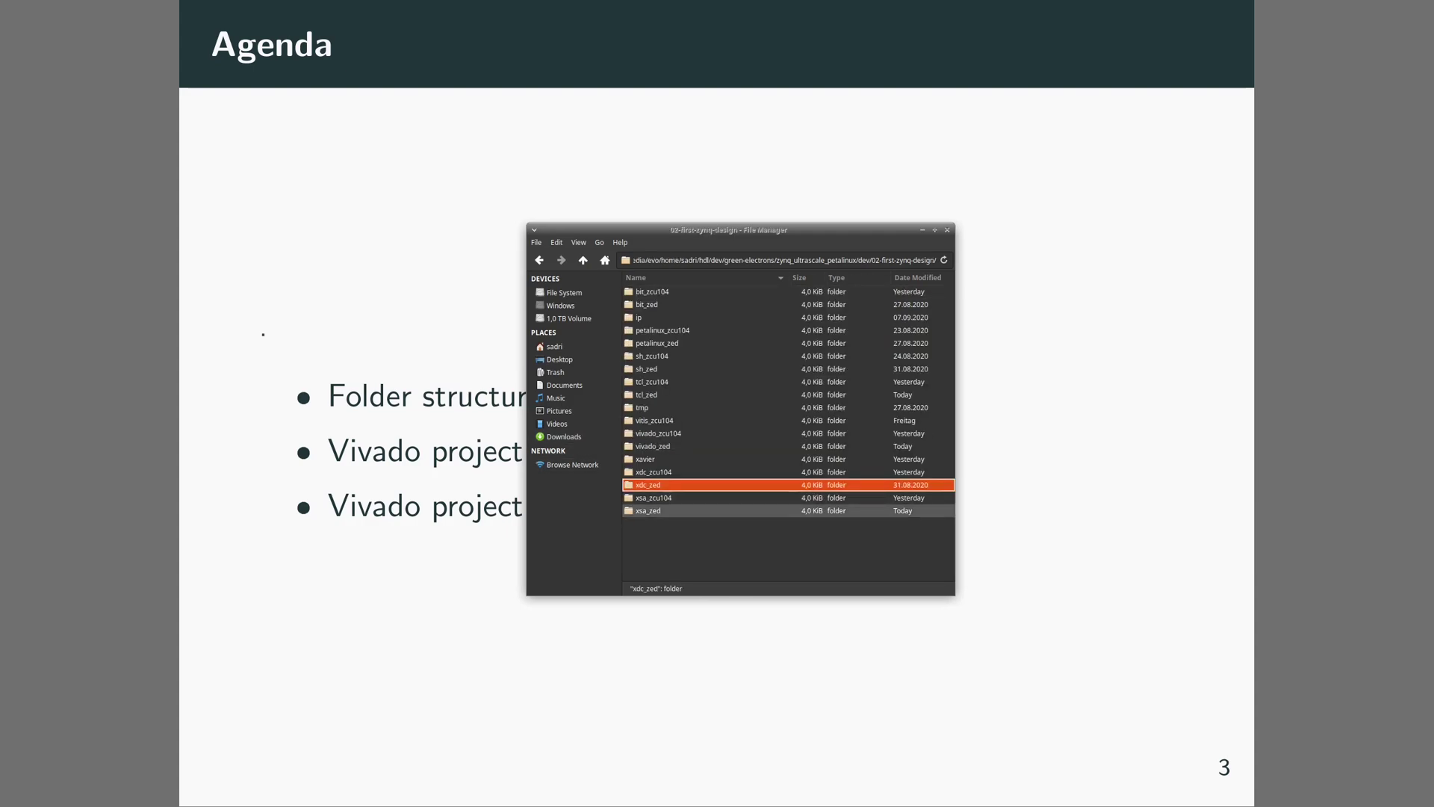
- Open the ip folder, select my_axi_spi_slave and my_axi_spi_slave_dma, then switch to the terminal
click(677, 498)
double_click(654, 319)
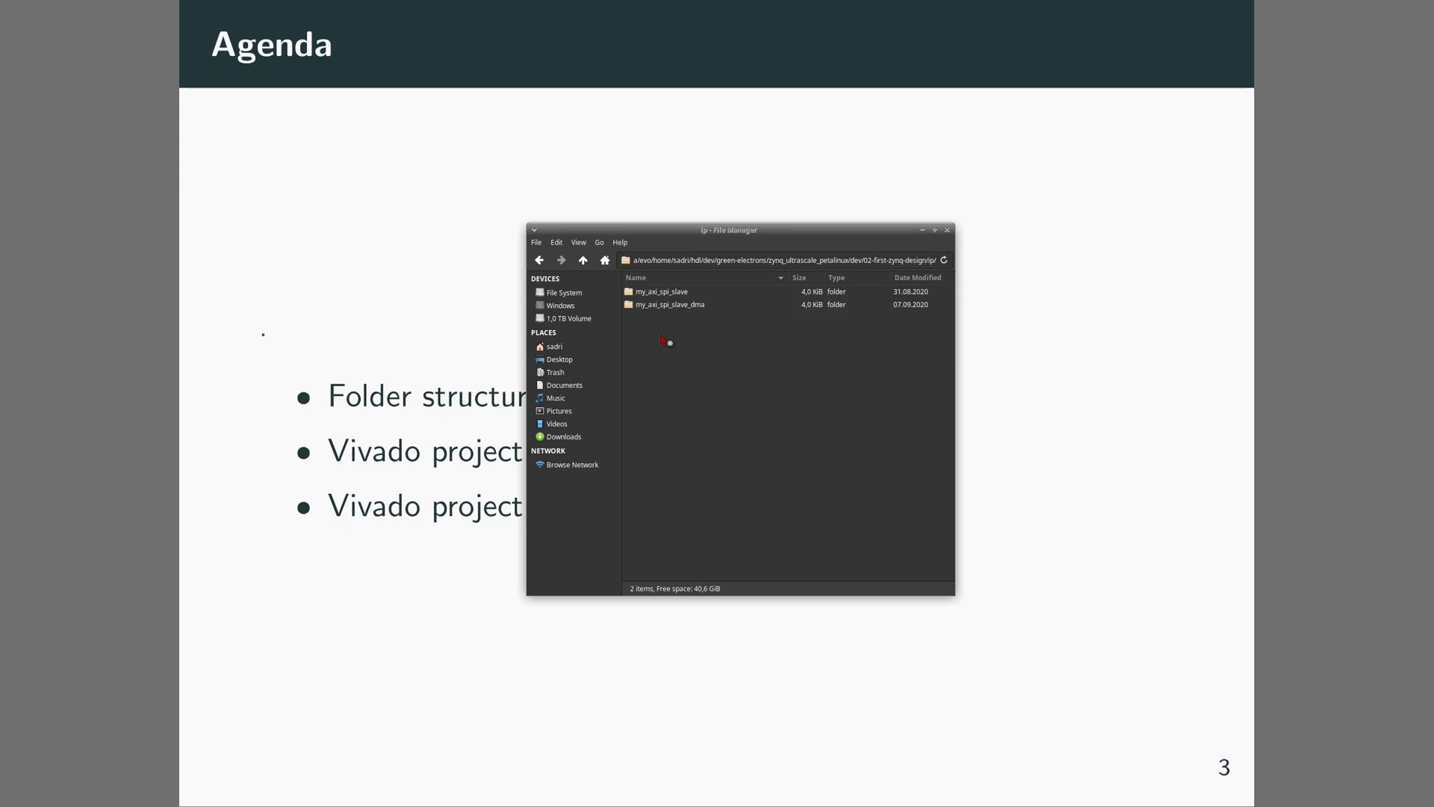
click(670, 291)
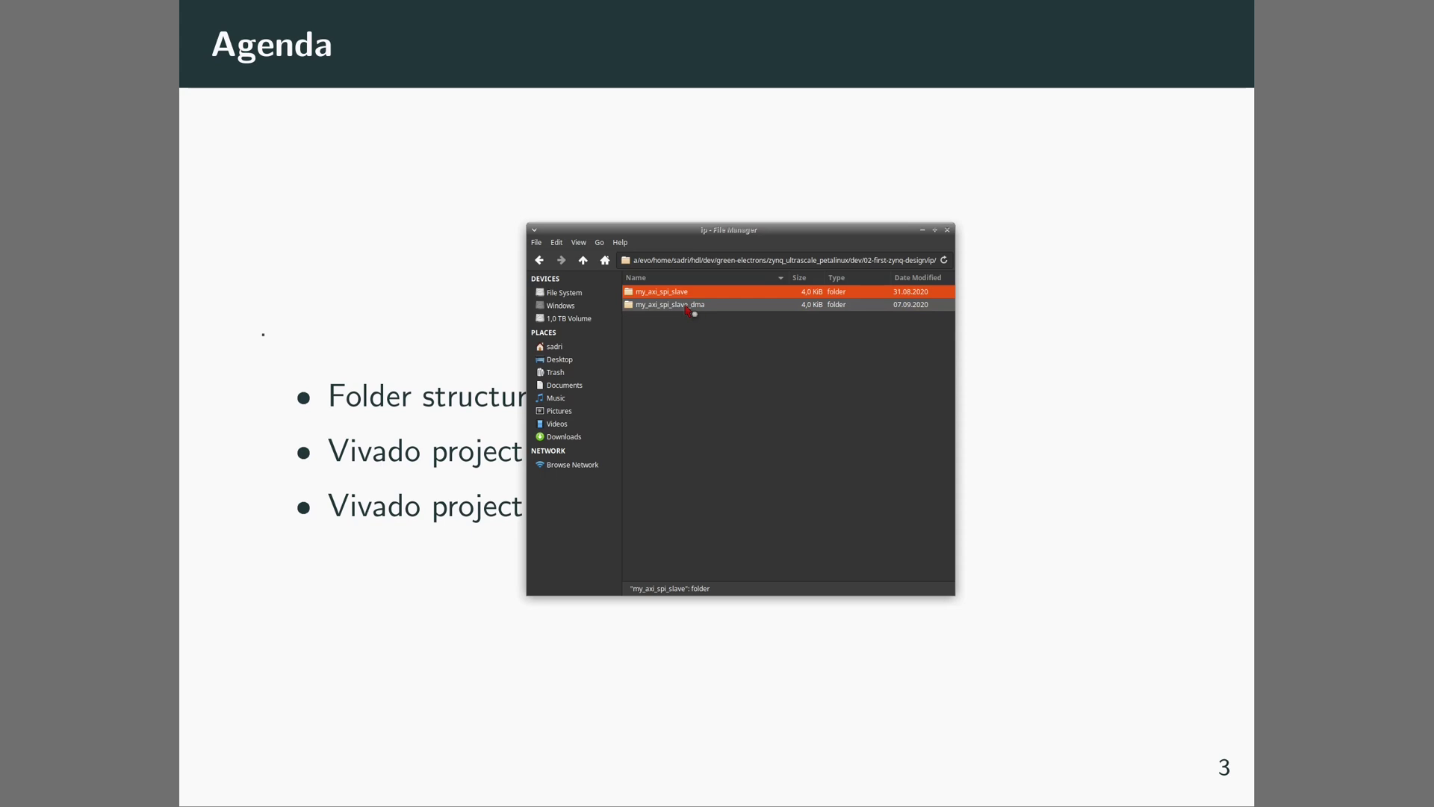
click(687, 308)
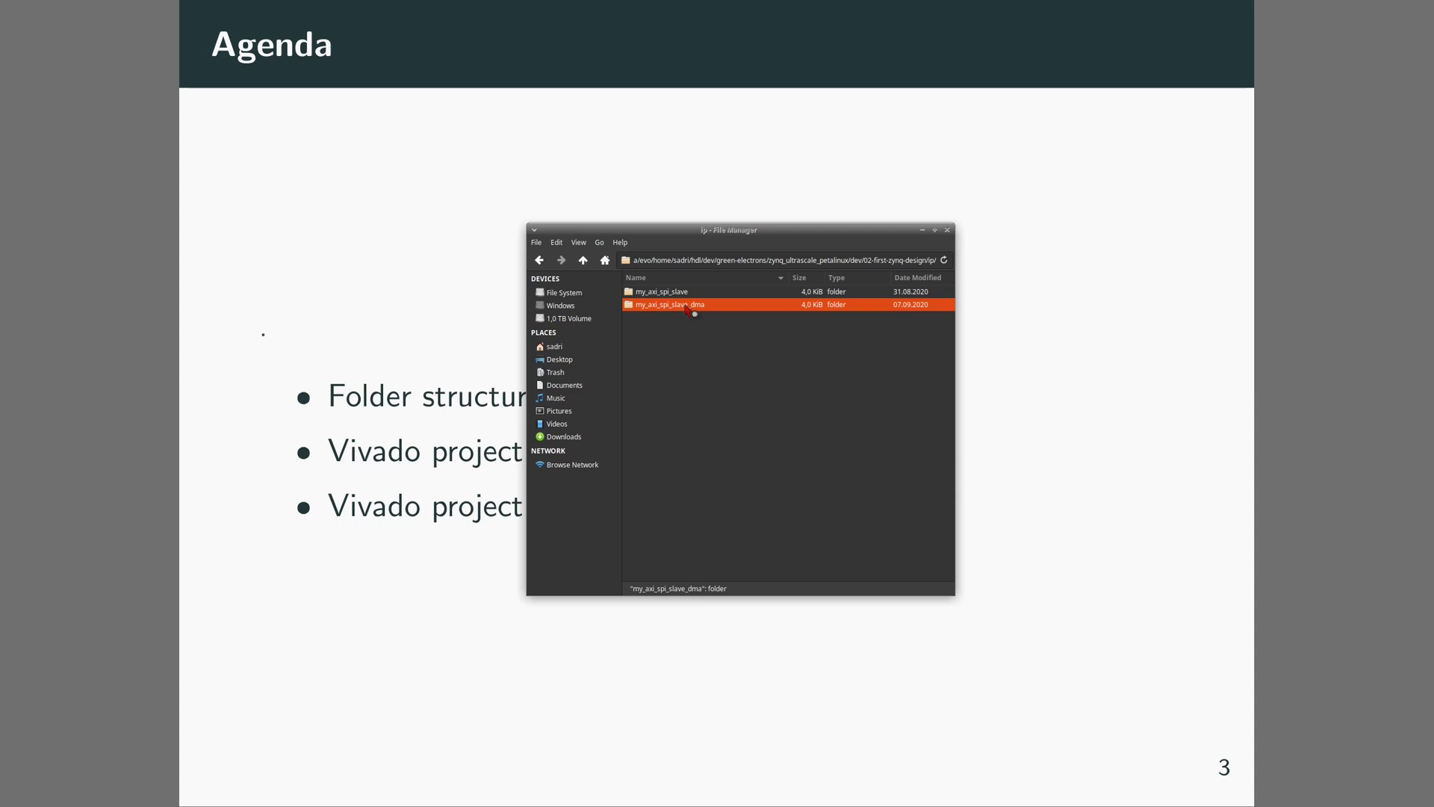
key(alt+Tab)
key(alt+Tab)
key(alt+Tab)
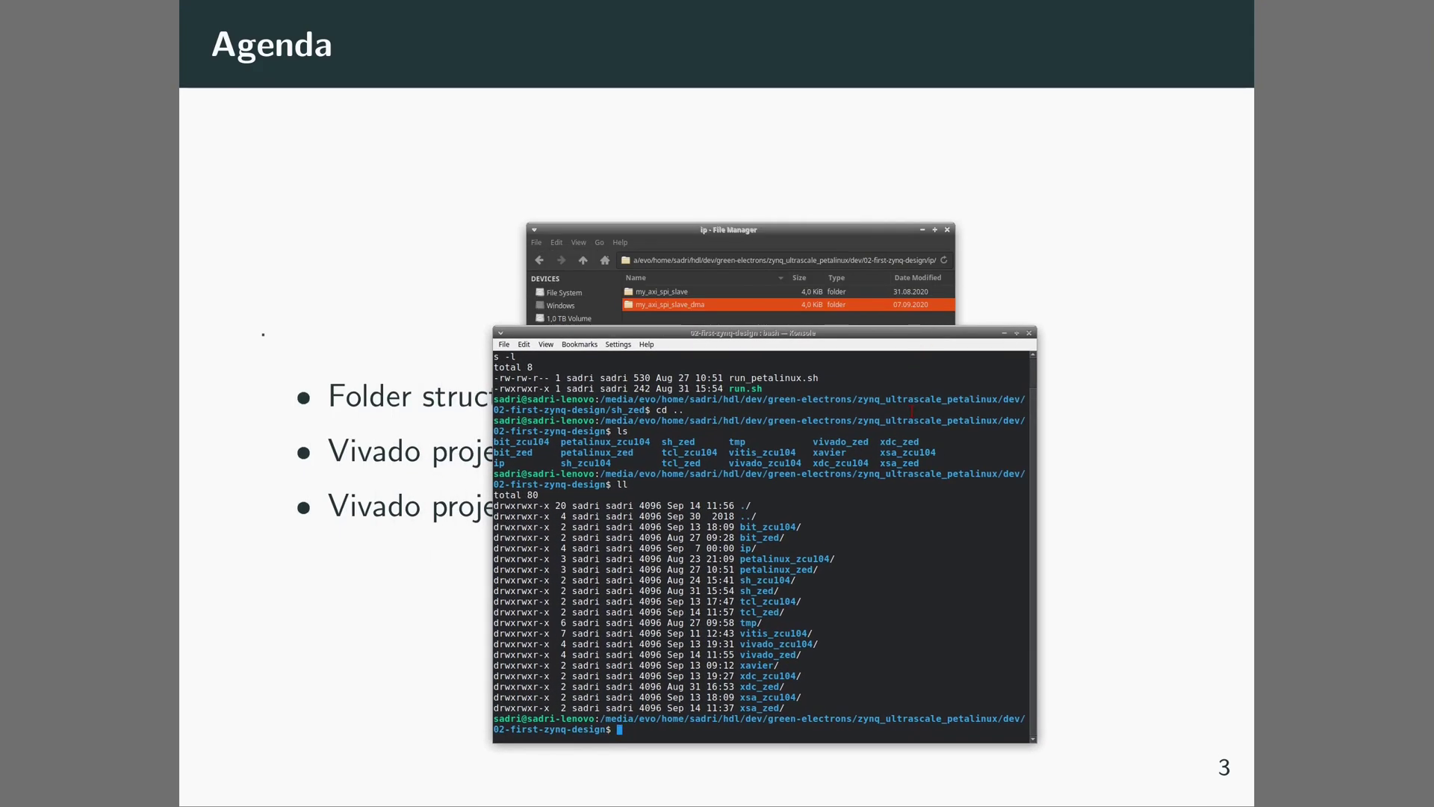
- Return the file window to 02-first-zynq-design and change the terminal into sh_zcu104
key(alt+Tab)
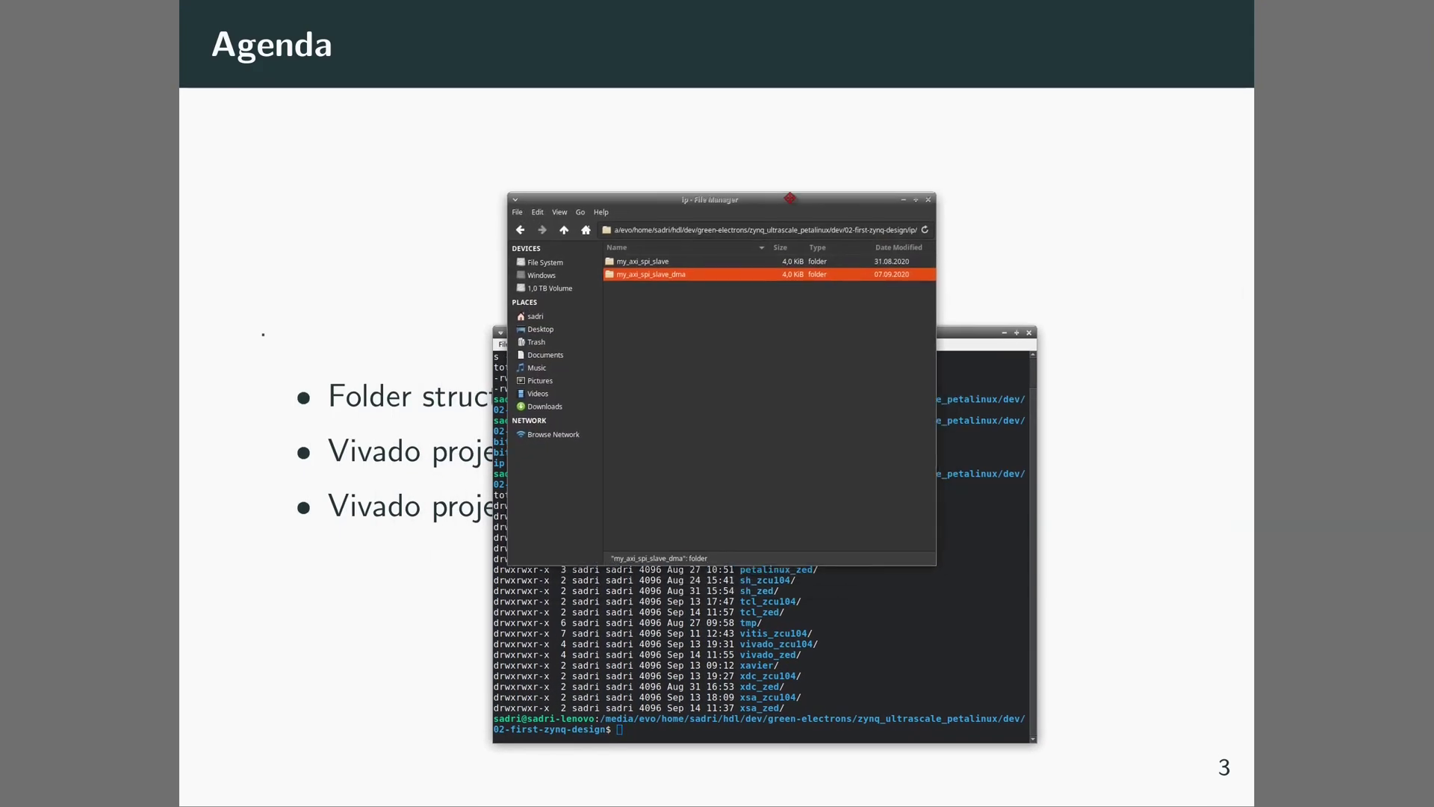
click(561, 227)
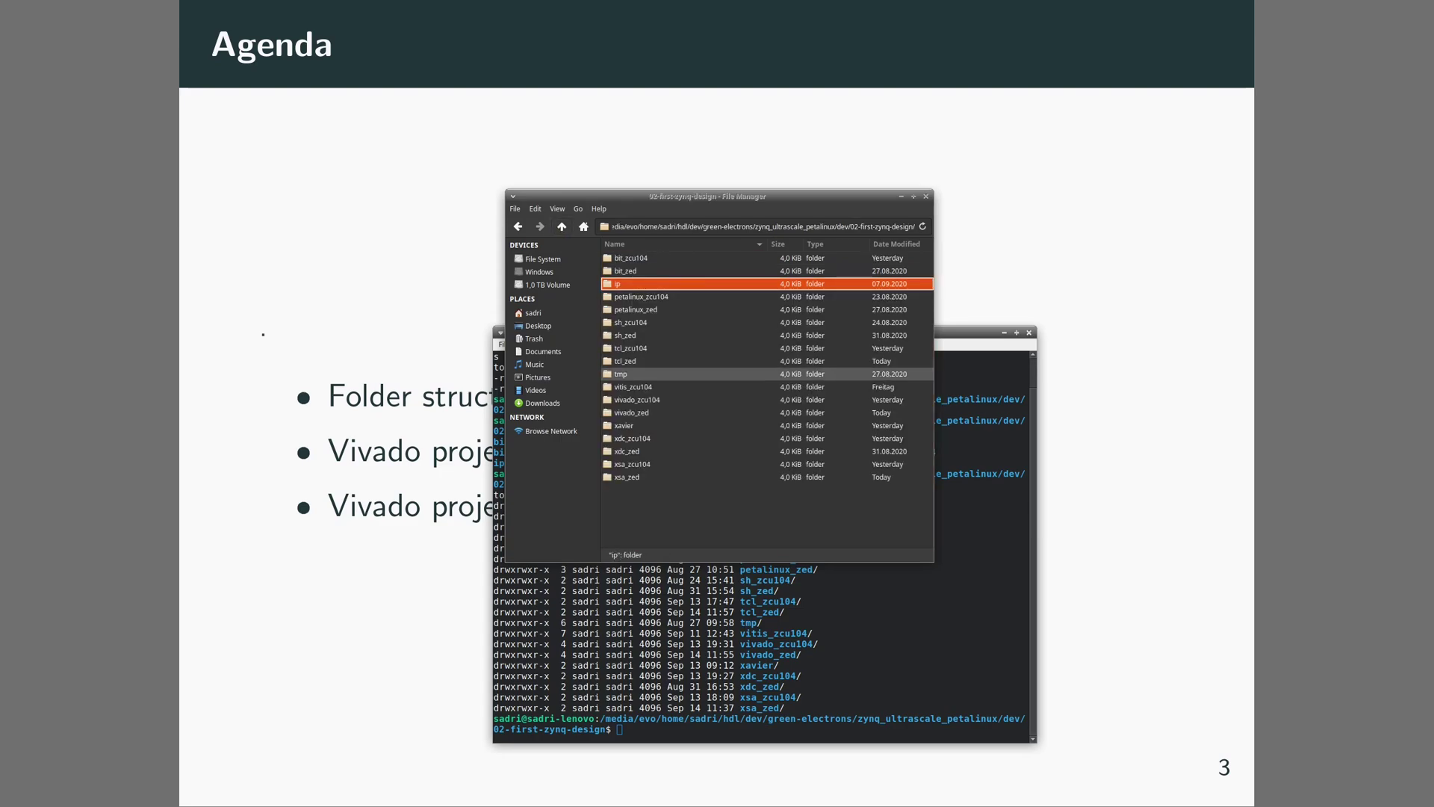
click(870, 715)
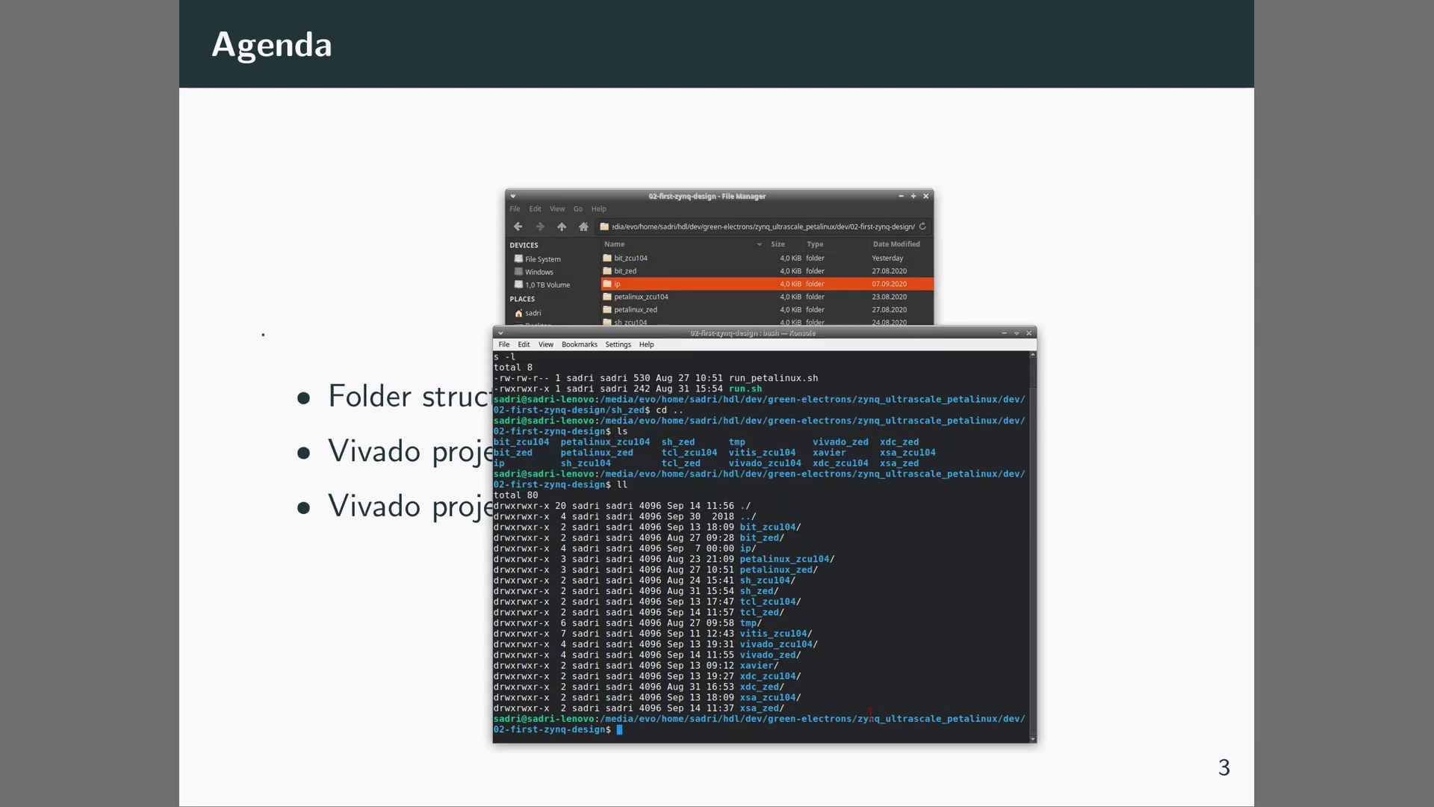
text(cd sh_zcu104)
key(Return)
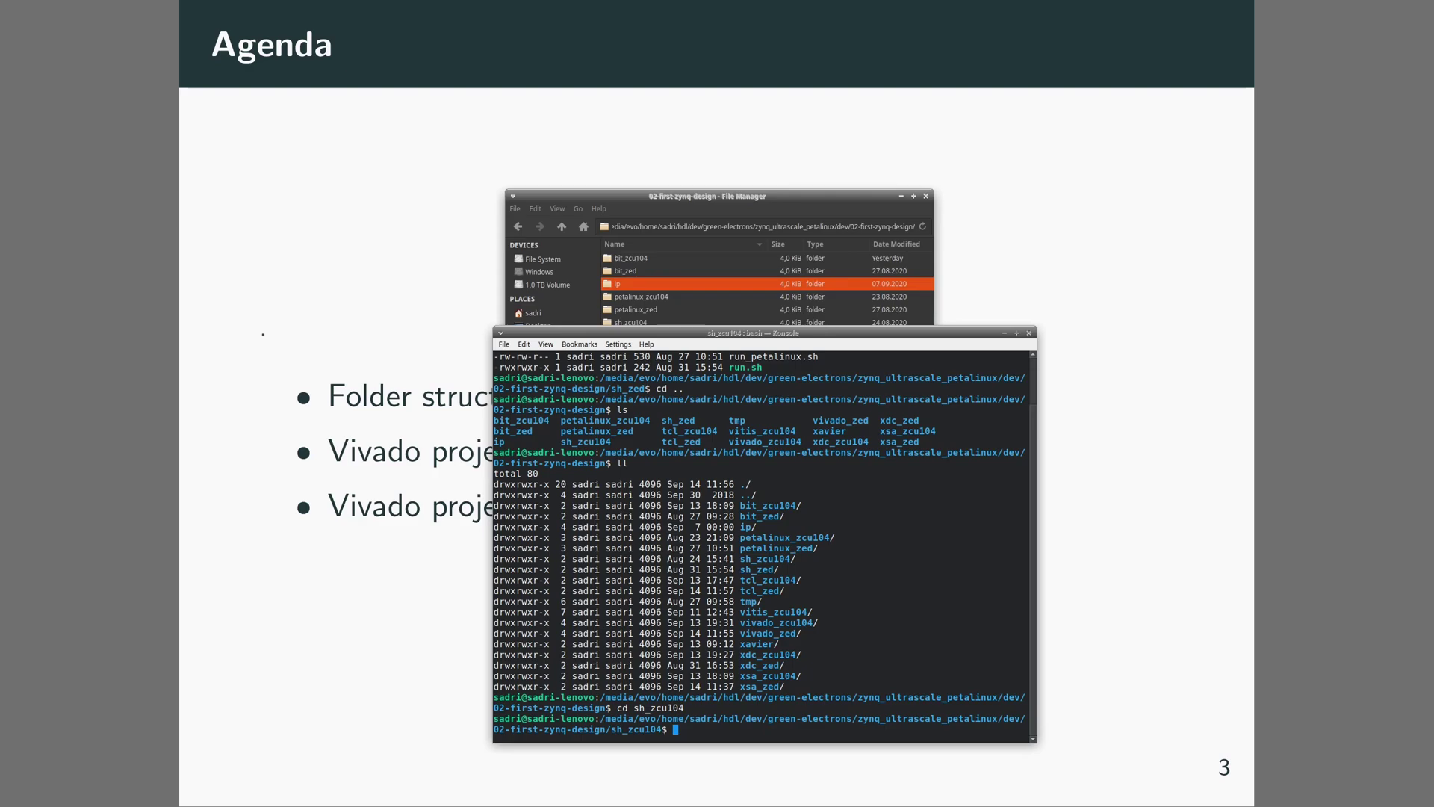
- List sh_zcu104 and run ./run.sh to launch Vivado with the ZCU104 project
text(ls)
key(Return)
text(./run.sh)
key(Return)
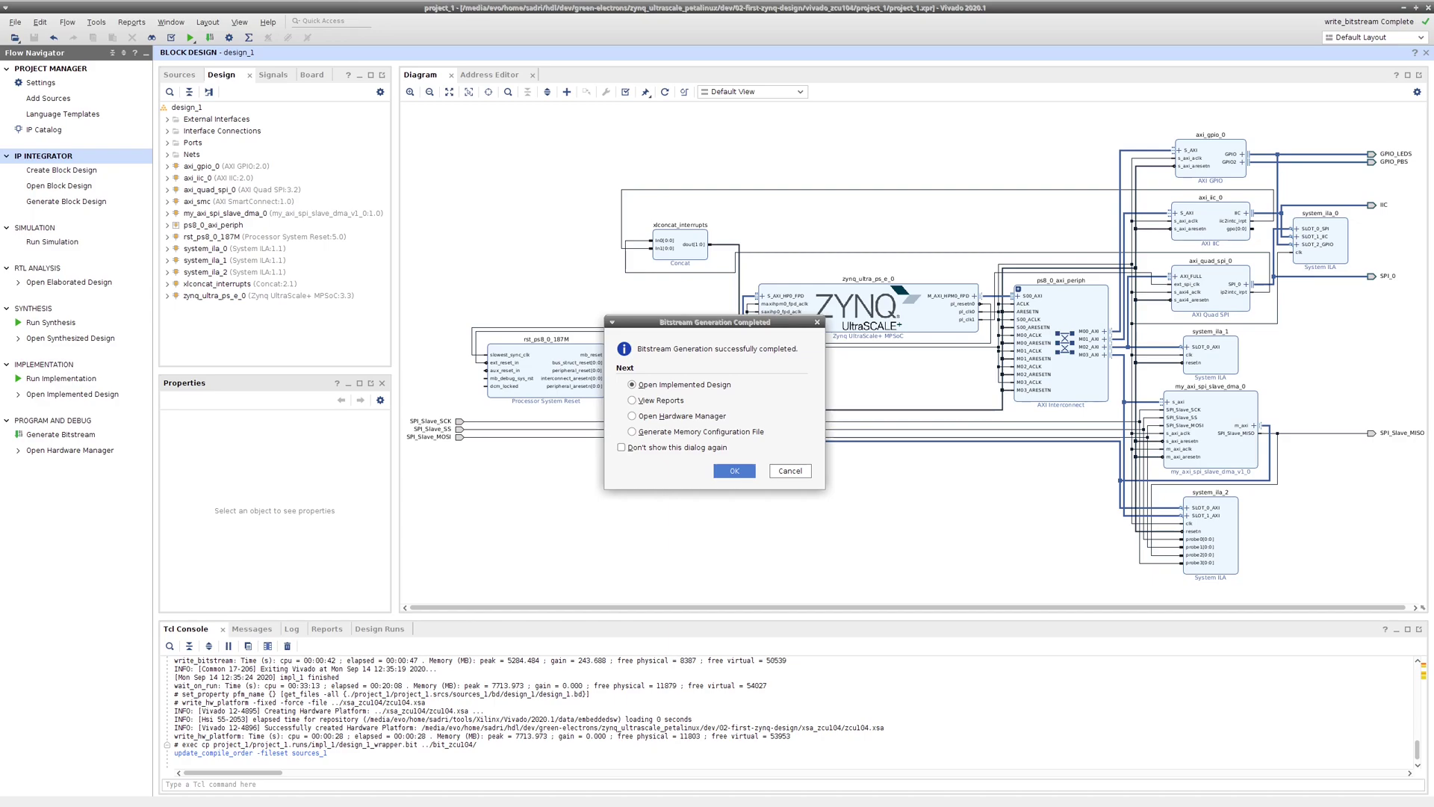
- Open the impl_1 implemented design and select the axi_gpio_0 block in the diagram
key(Return)
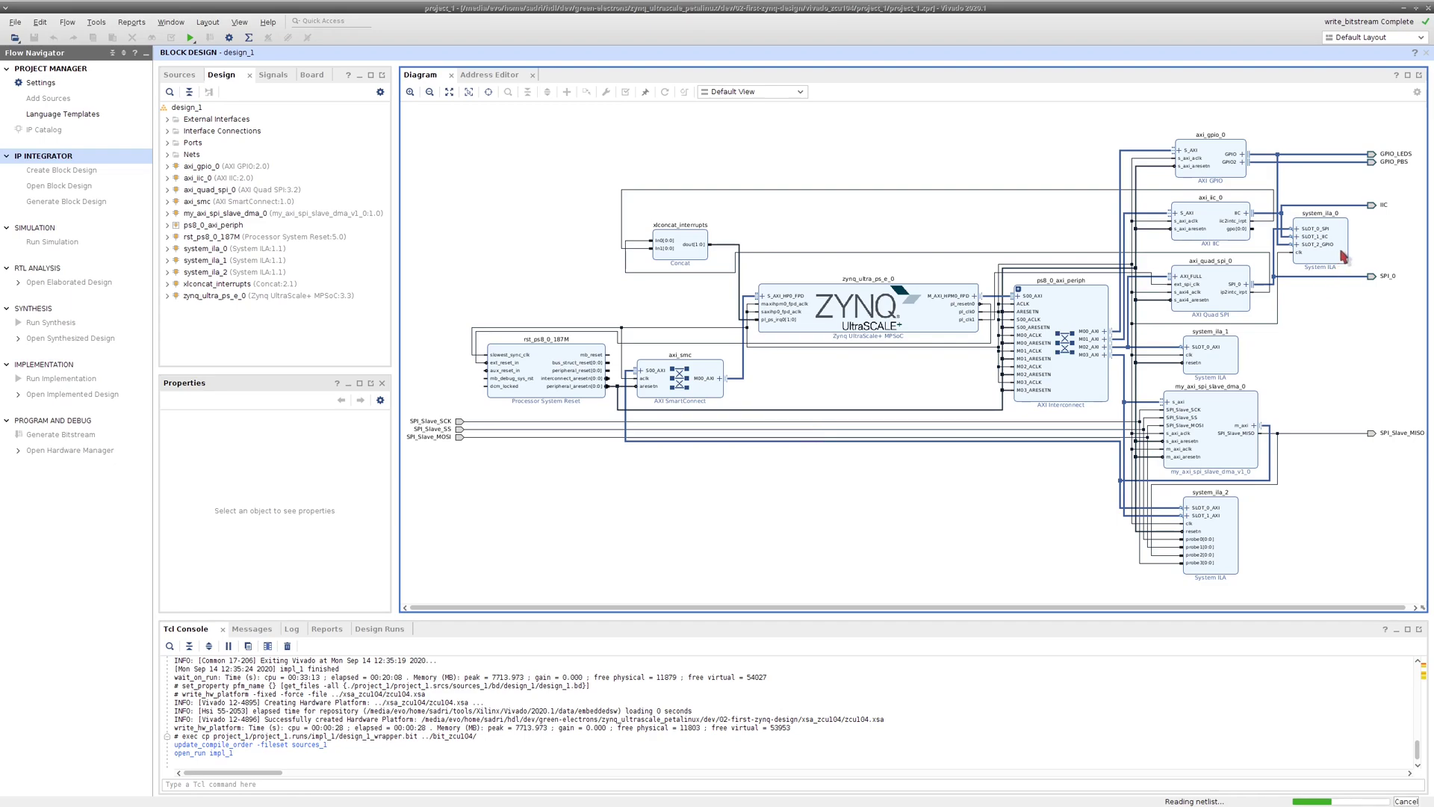
click(1219, 164)
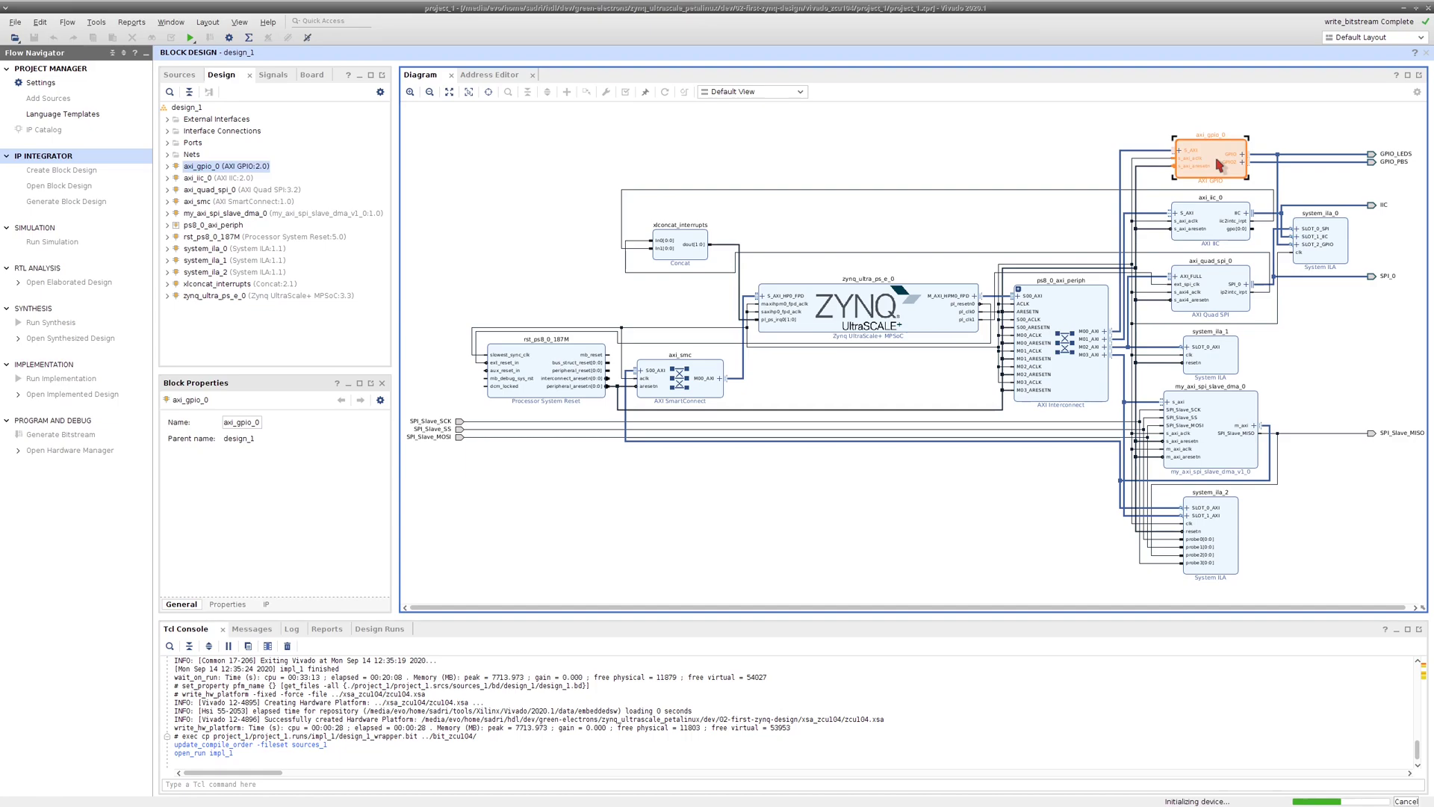
click(1304, 137)
click(1225, 151)
click(1217, 283)
double_click(1217, 282)
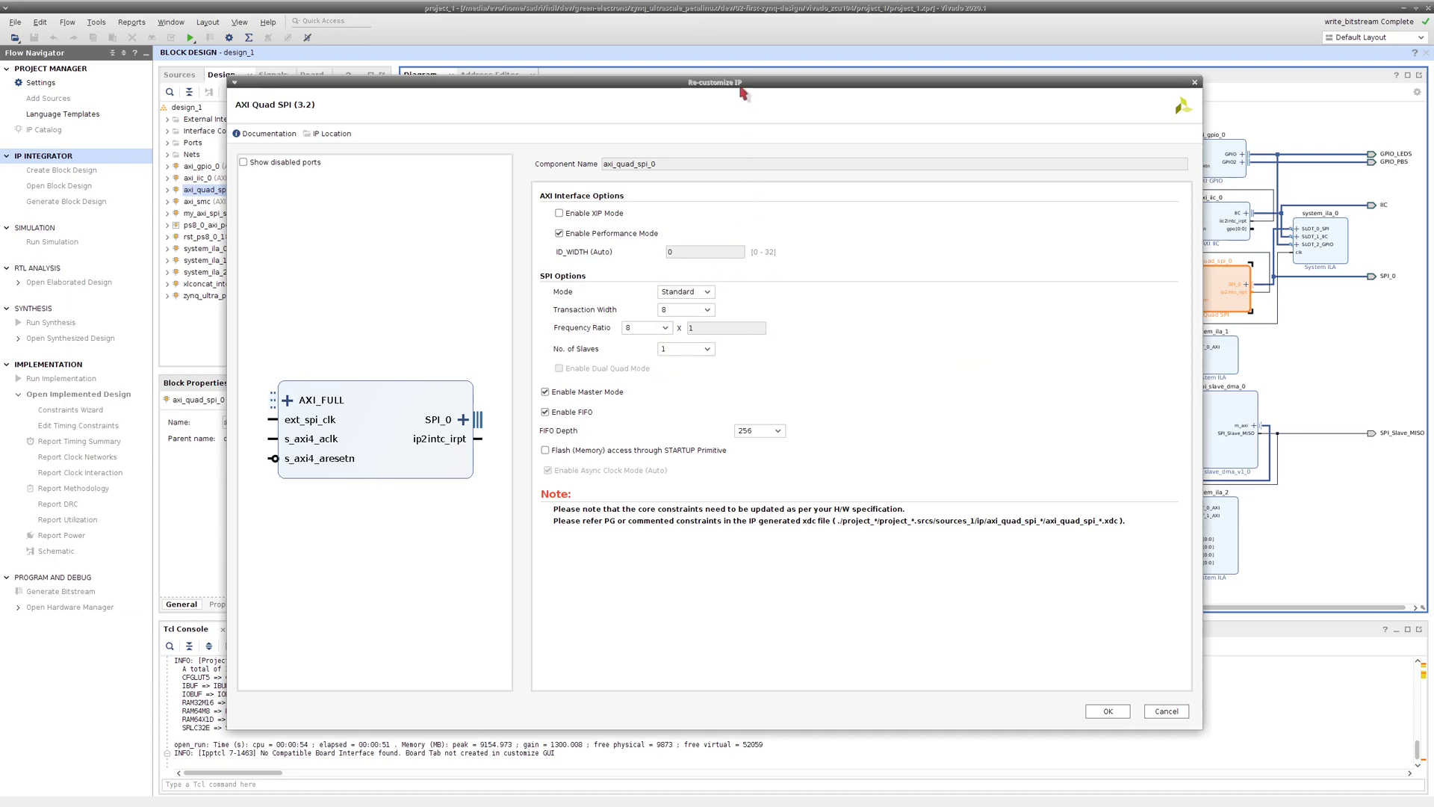
drag(742, 81, 847, 115)
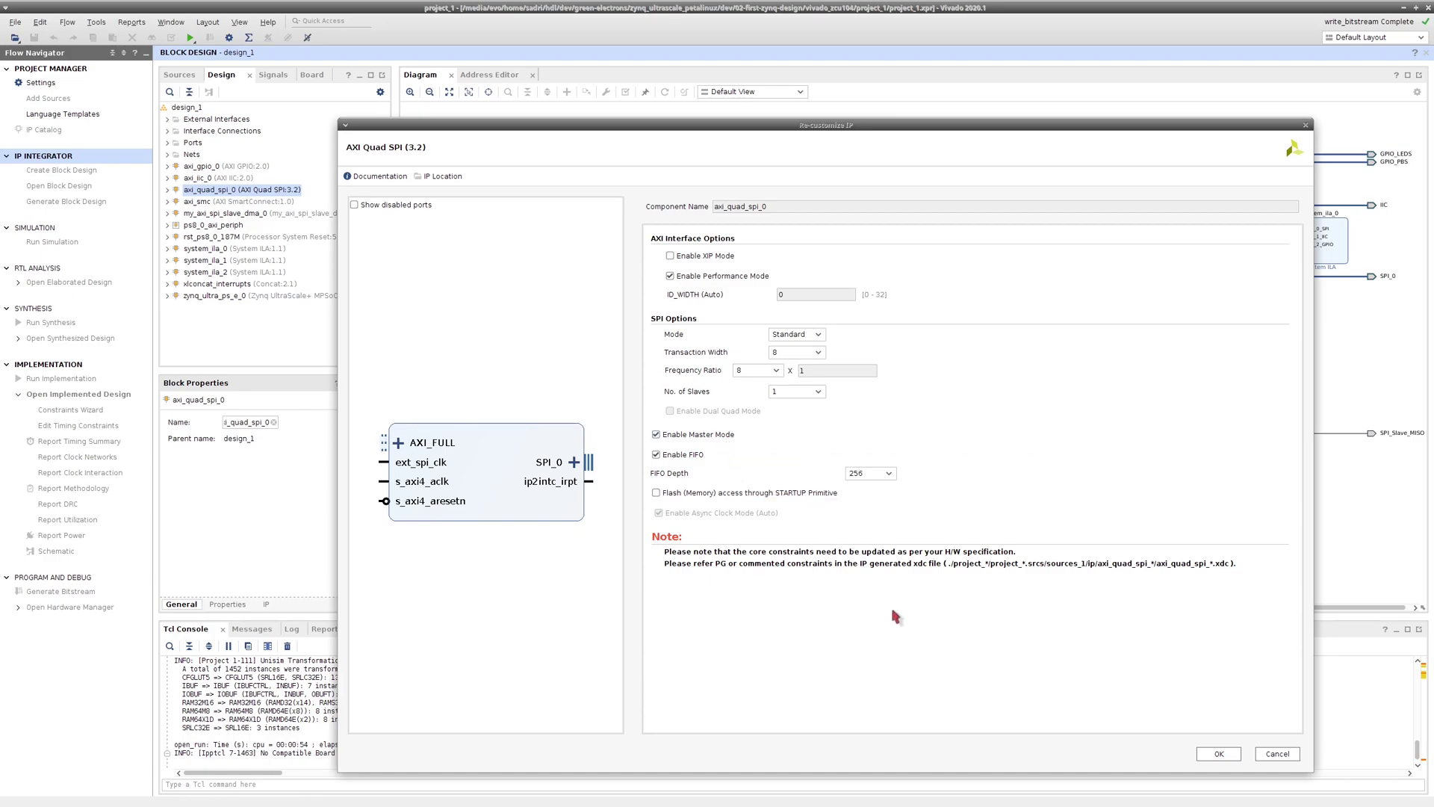
click(1277, 754)
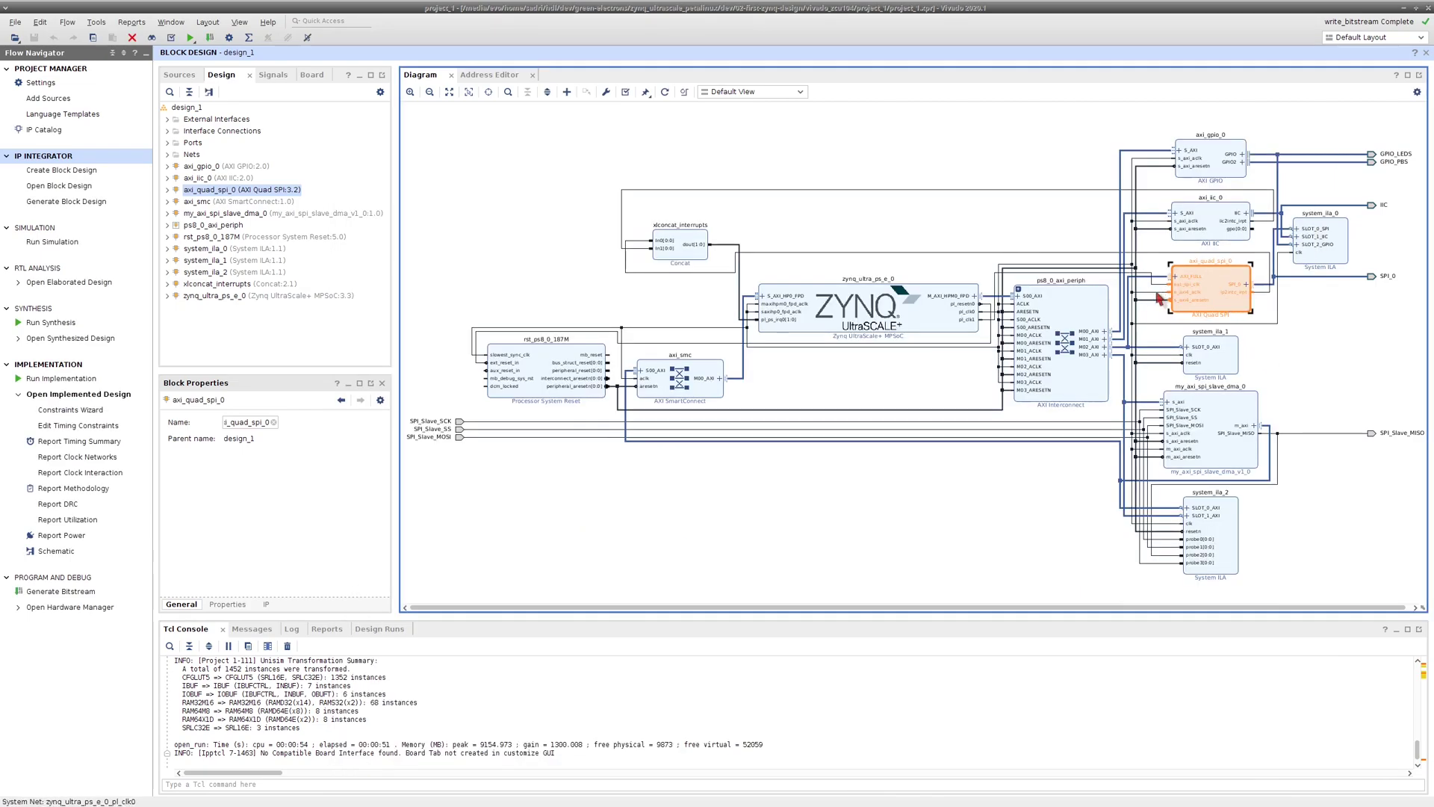
click(1157, 295)
click(1159, 286)
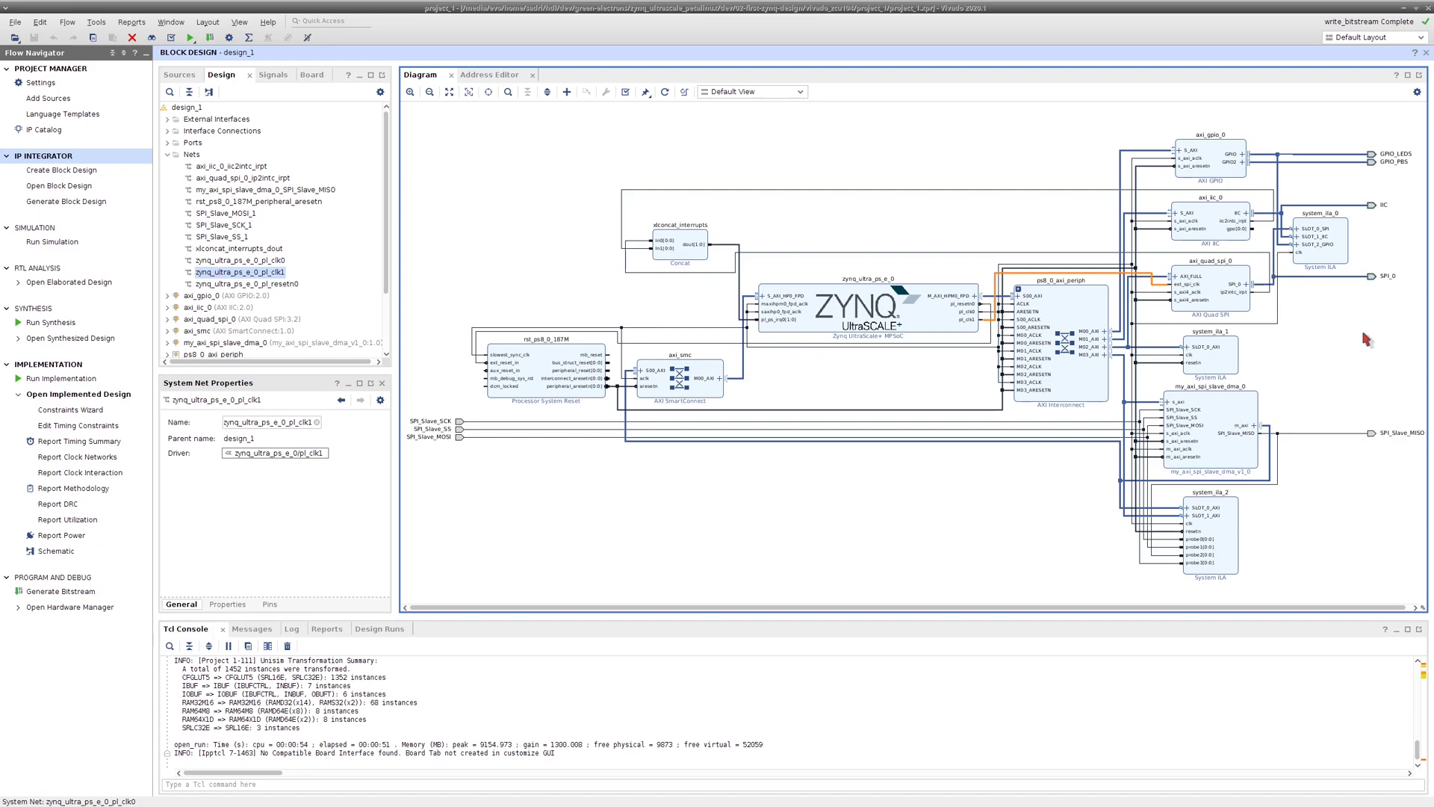
right_click(1326, 249)
click(1349, 191)
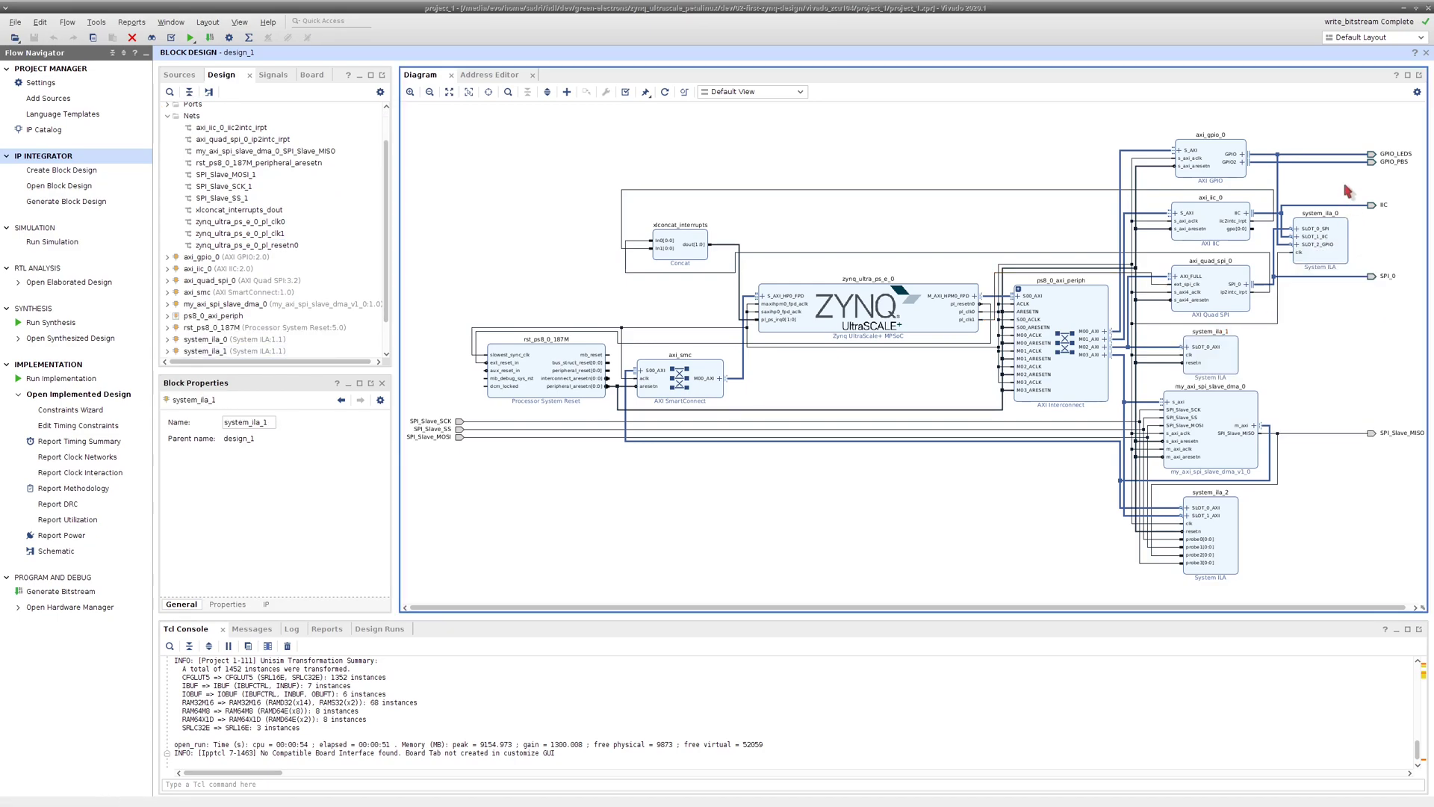
click(1317, 405)
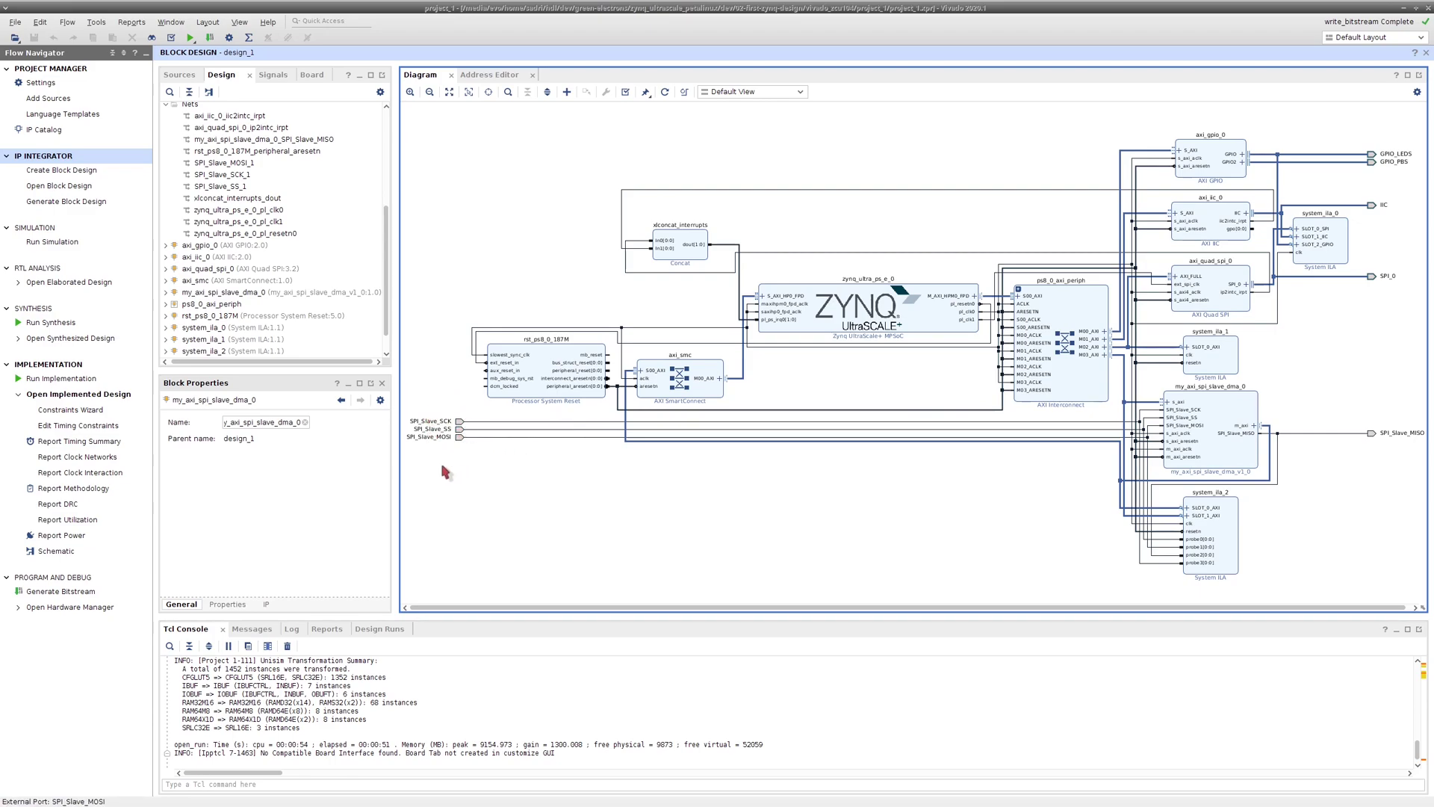
click(1225, 430)
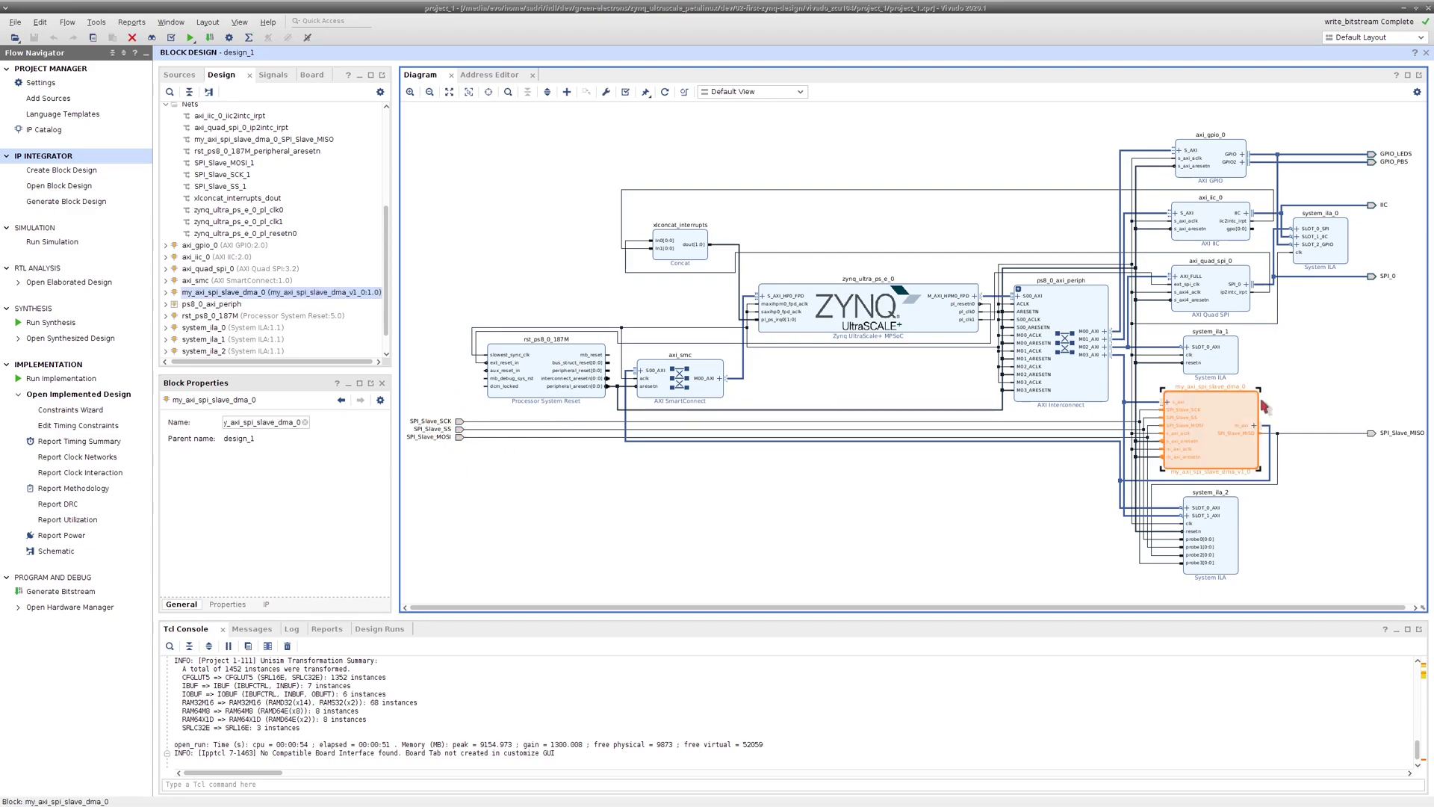
click(1148, 407)
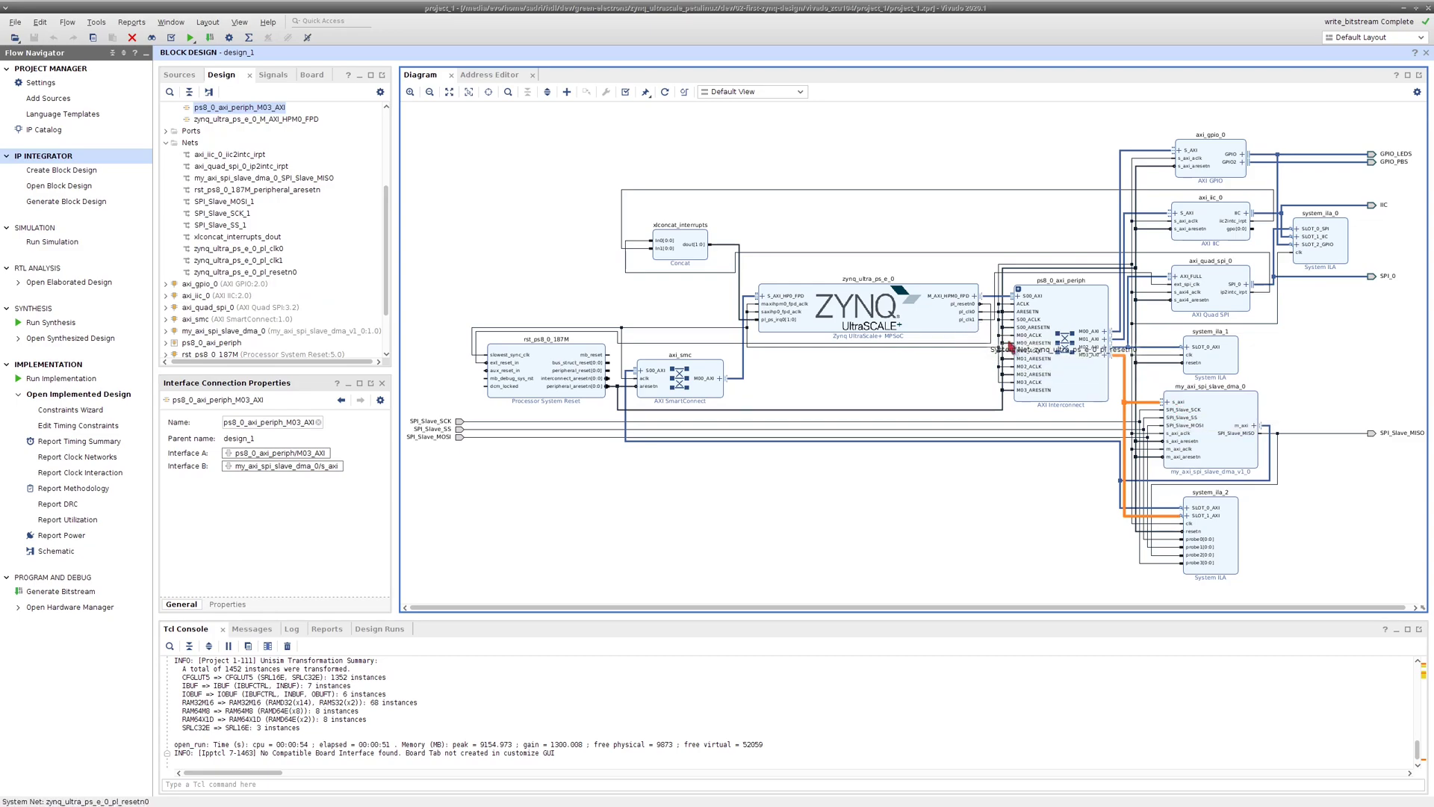
click(1219, 405)
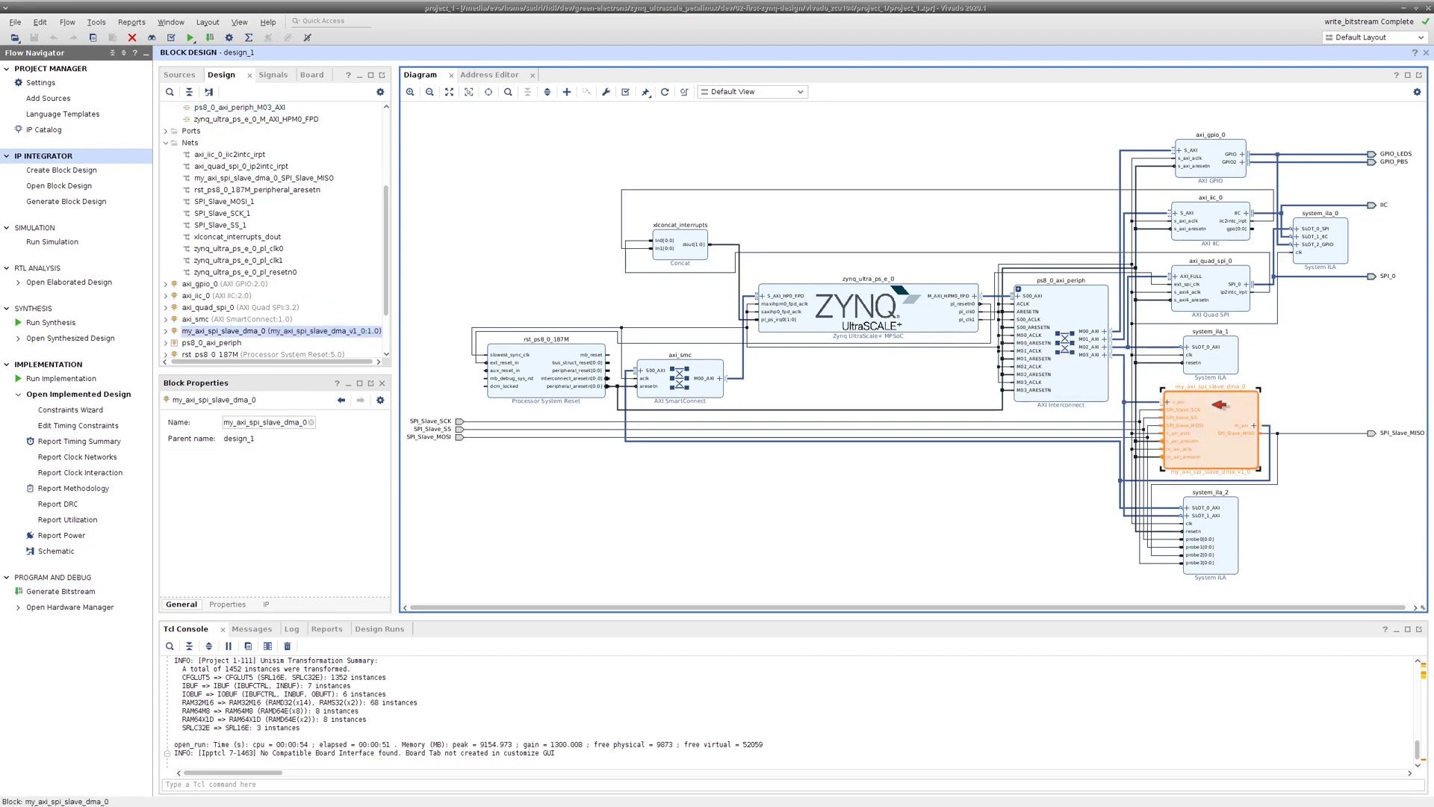
click(1273, 432)
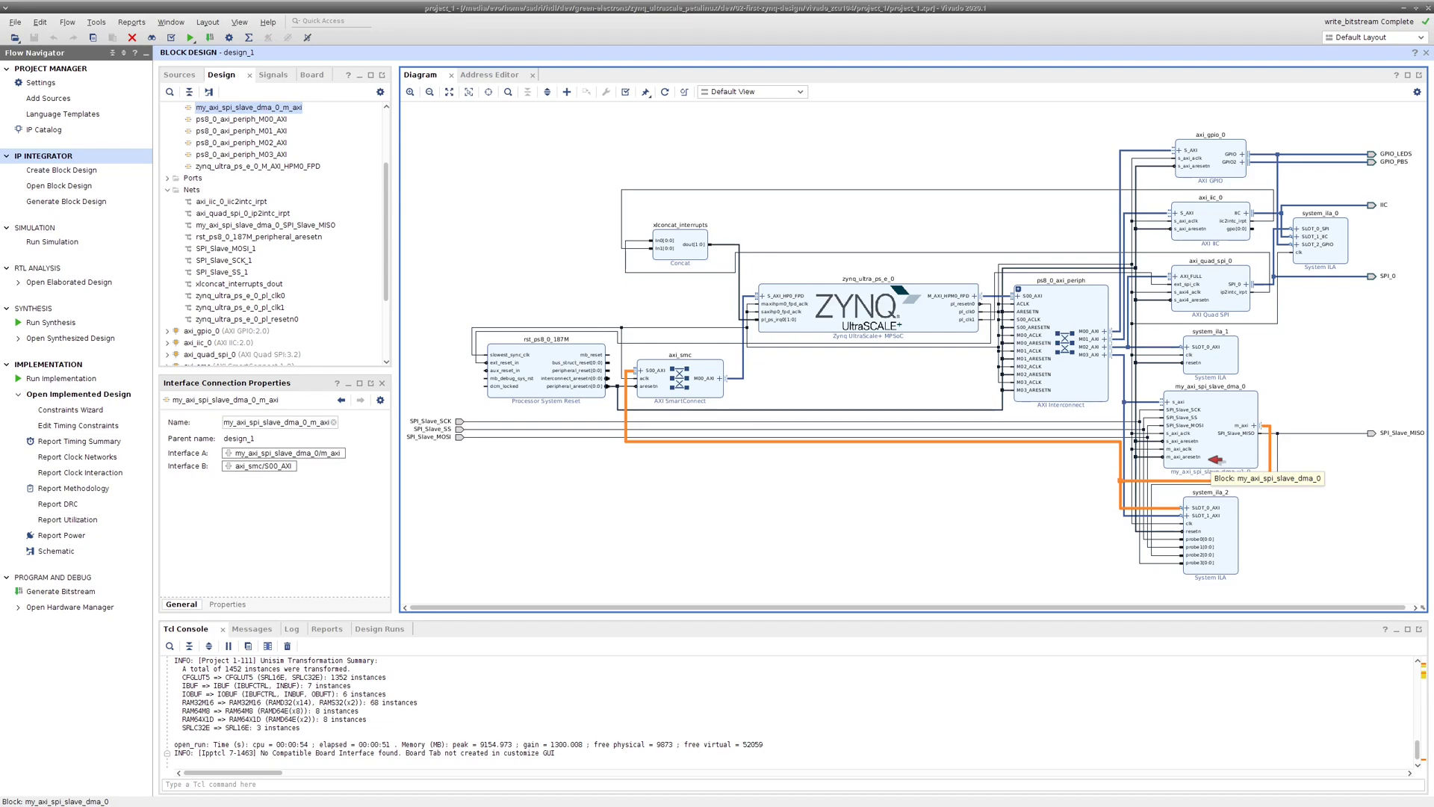
scroll(1216, 460, up, 1)
click(1187, 556)
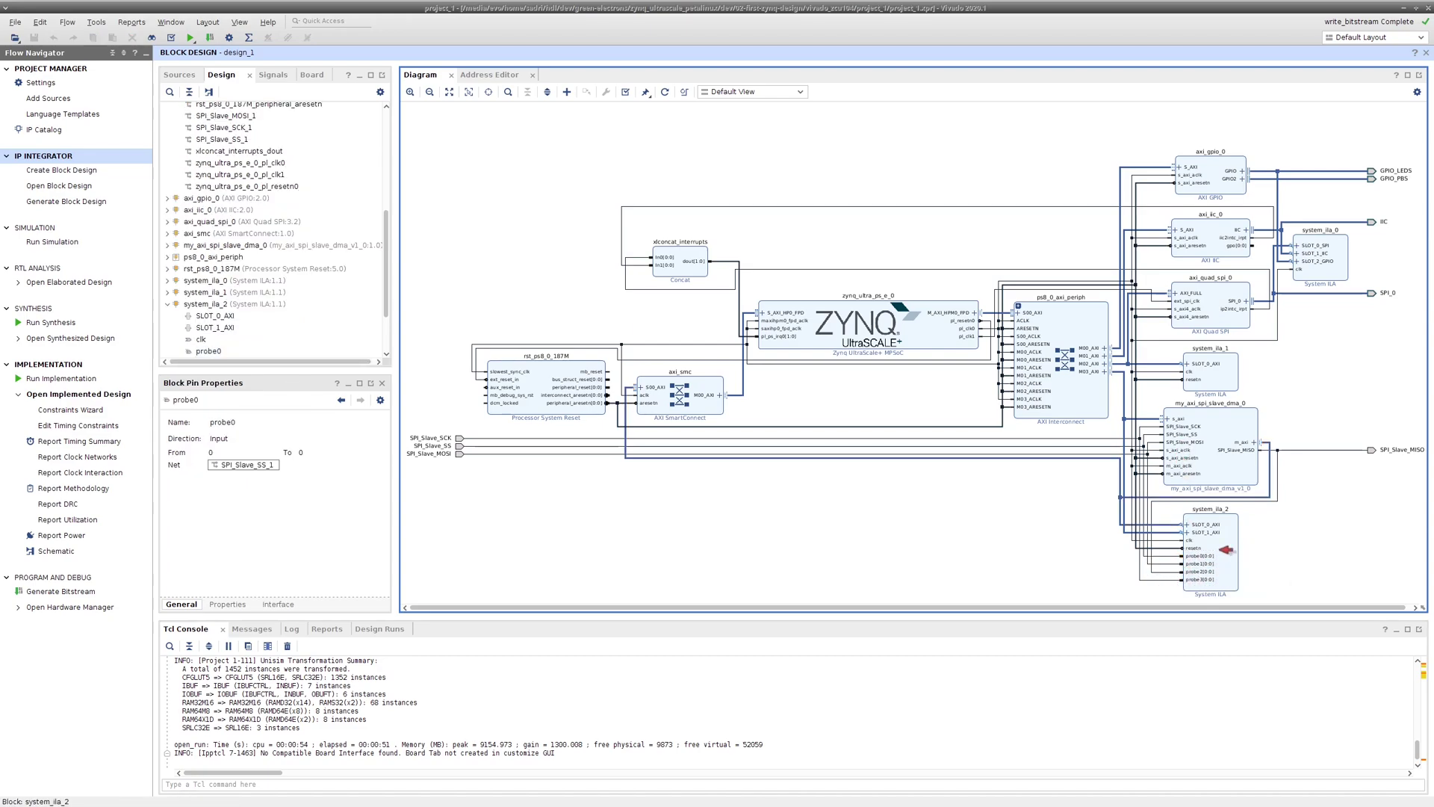
click(1228, 551)
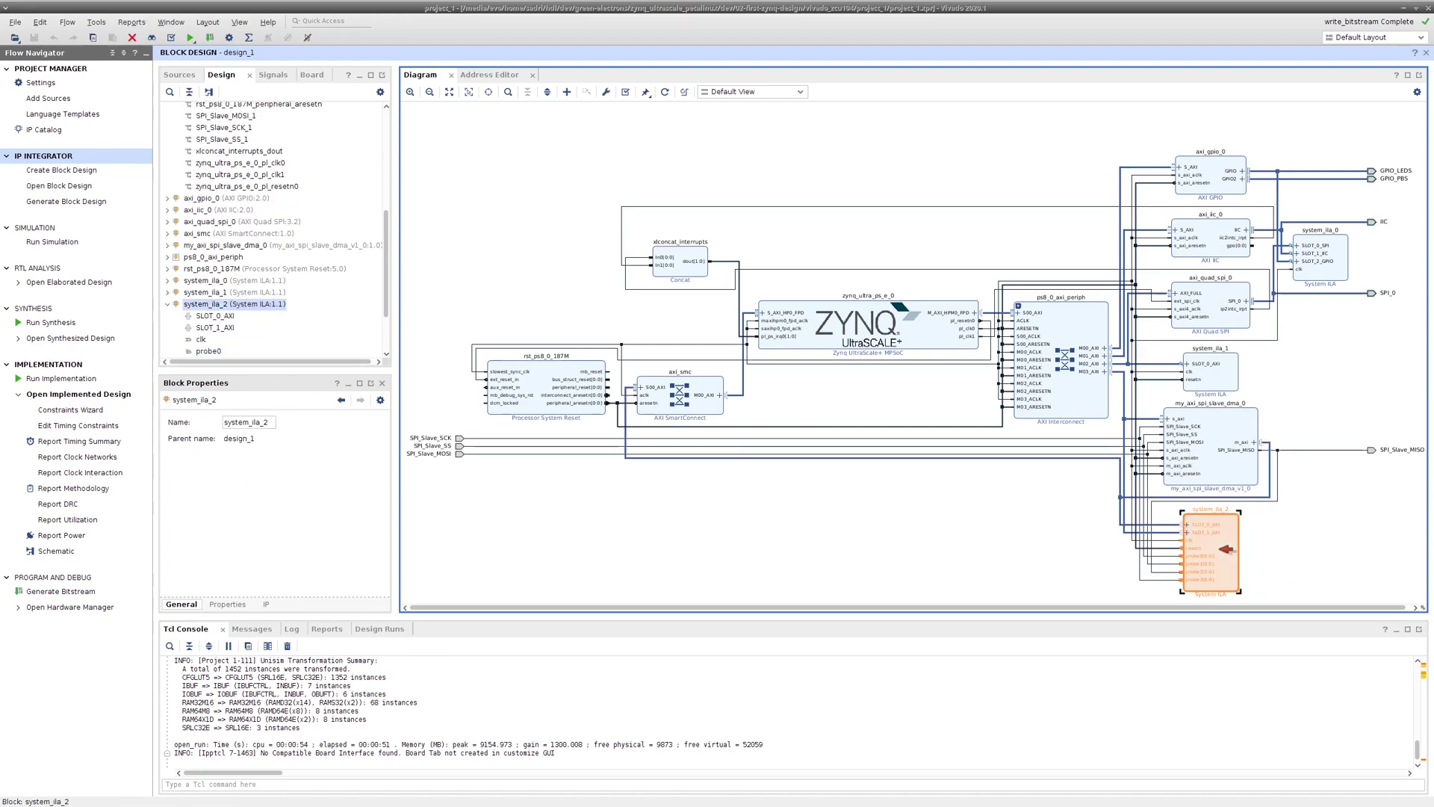
click(1275, 498)
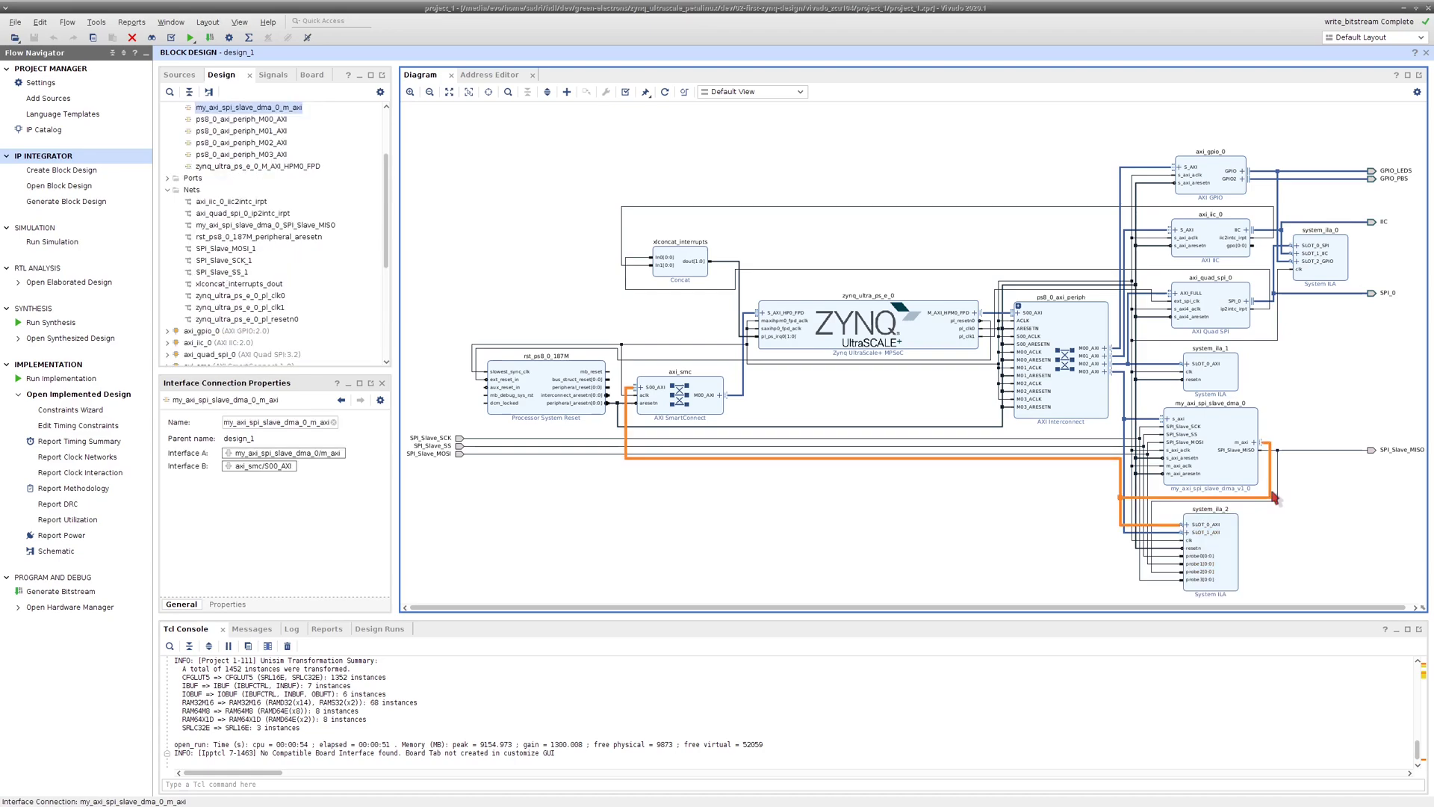
click(1152, 420)
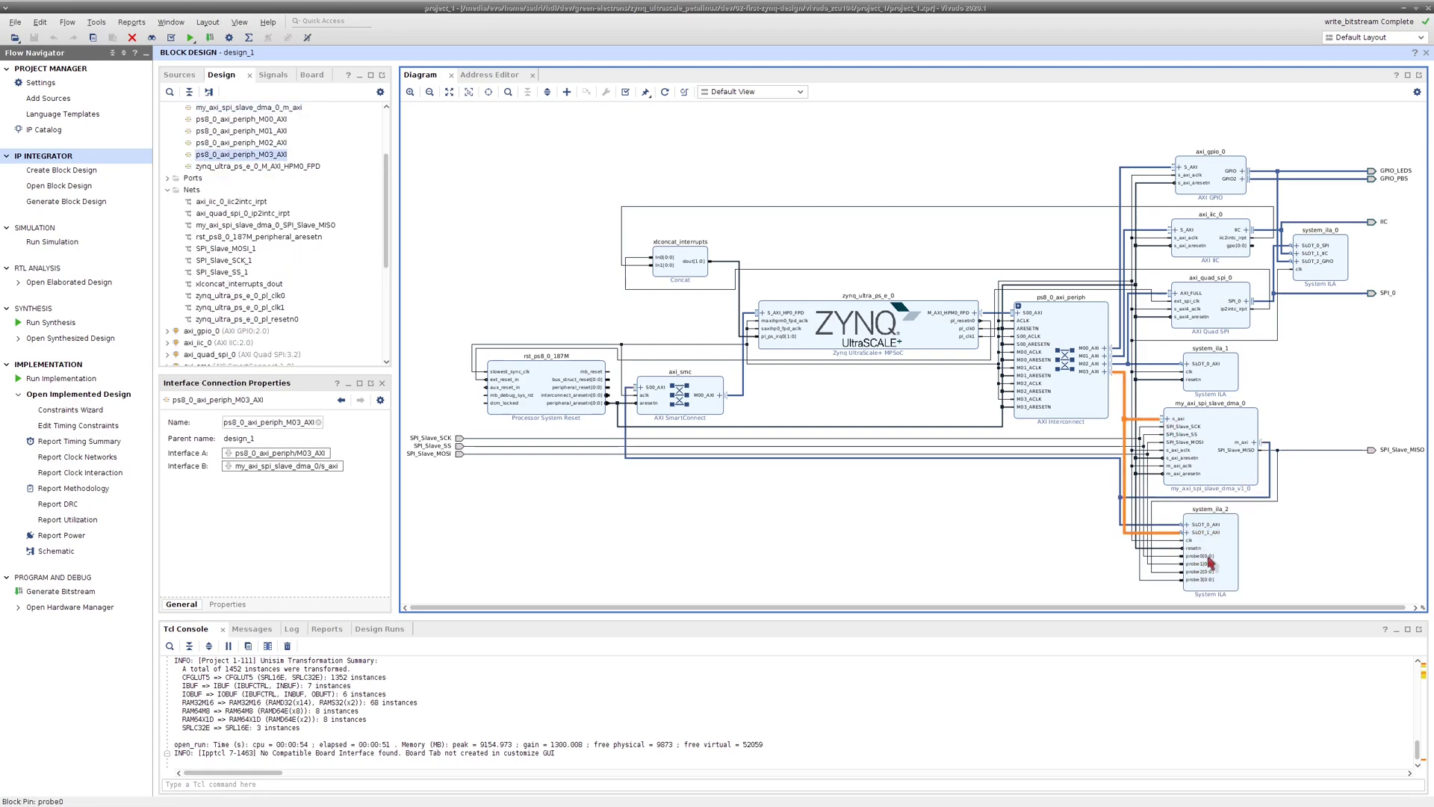
click(1262, 560)
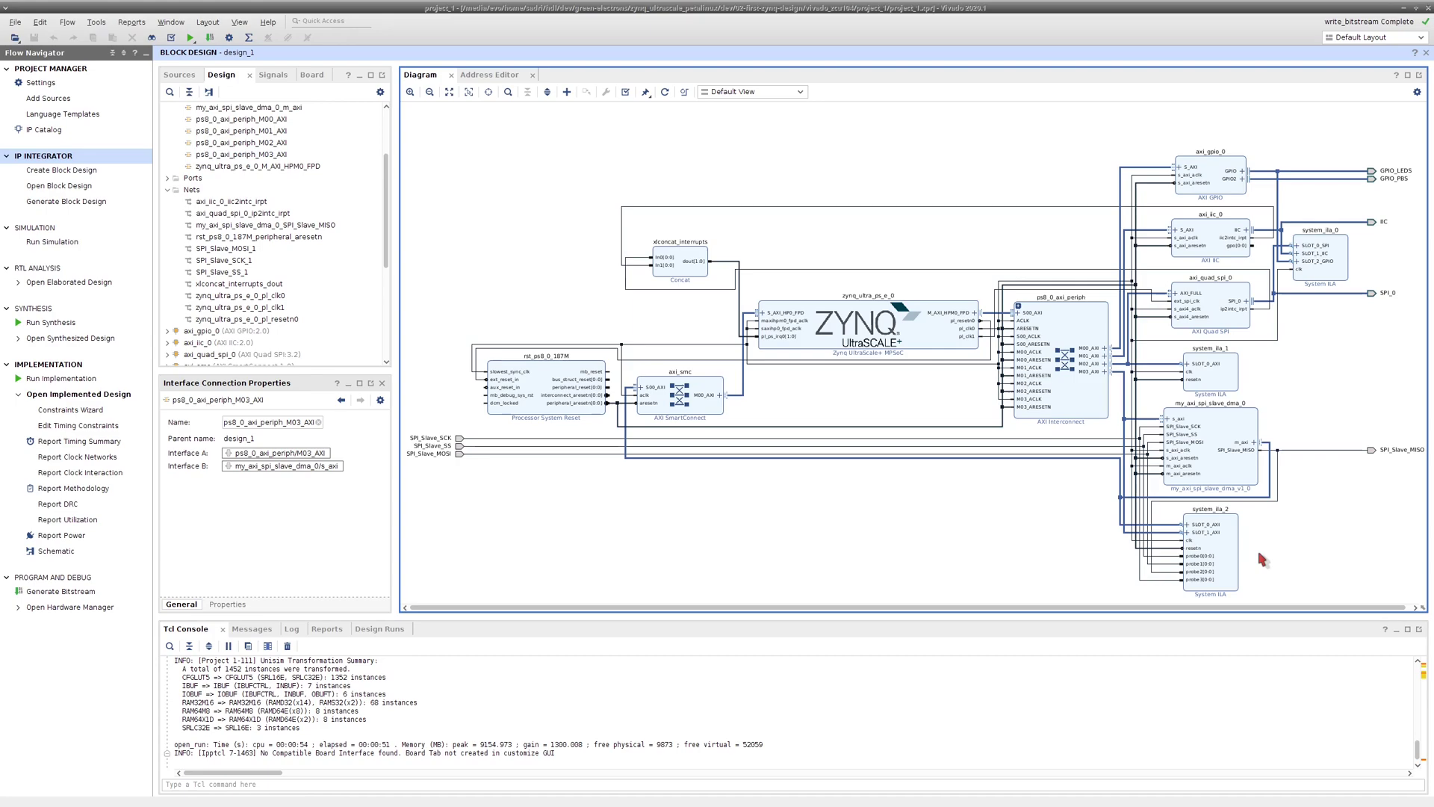
- Set up the hardware export to write a fixed platform zcu104.xsa into xsa_zcu104
click(15, 22)
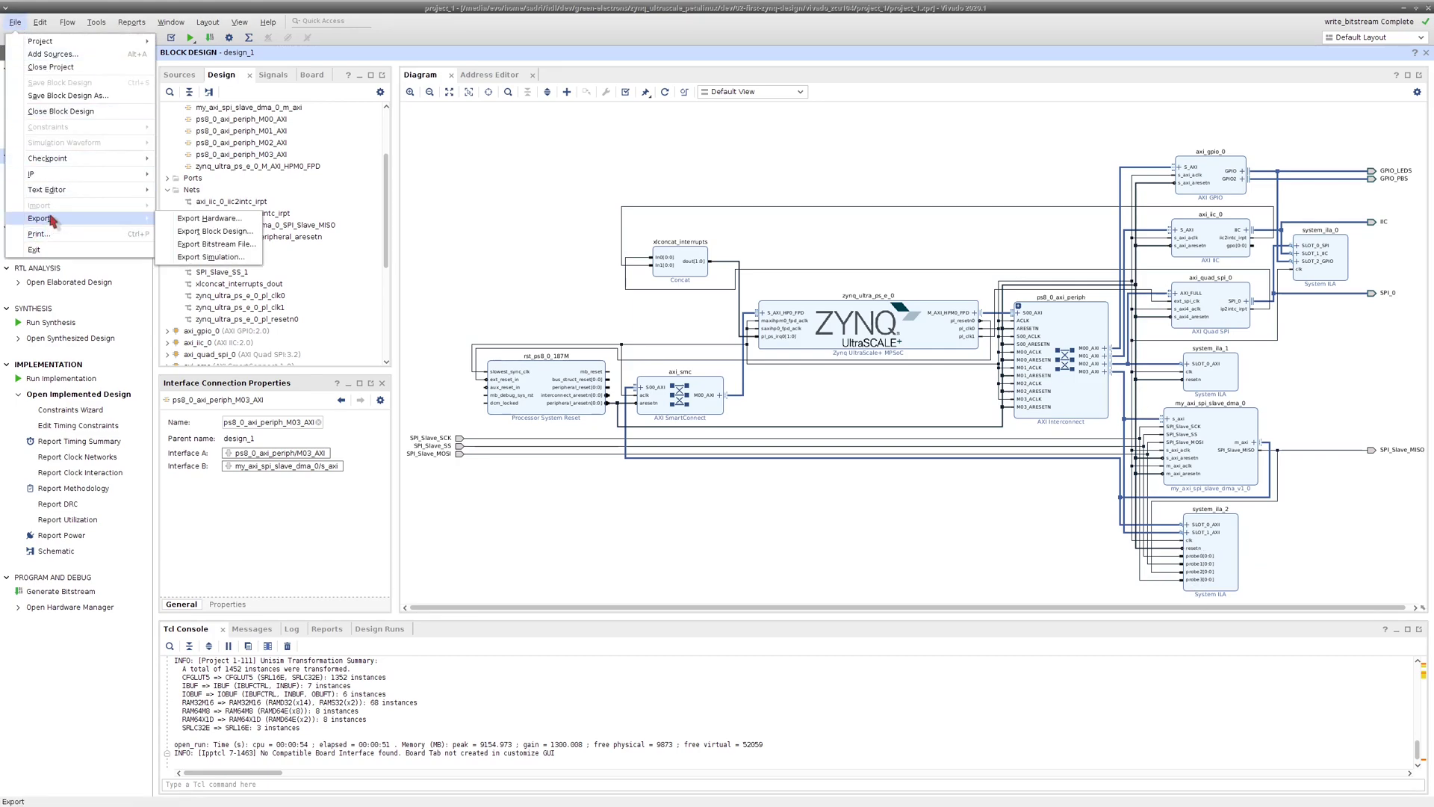
click(179, 218)
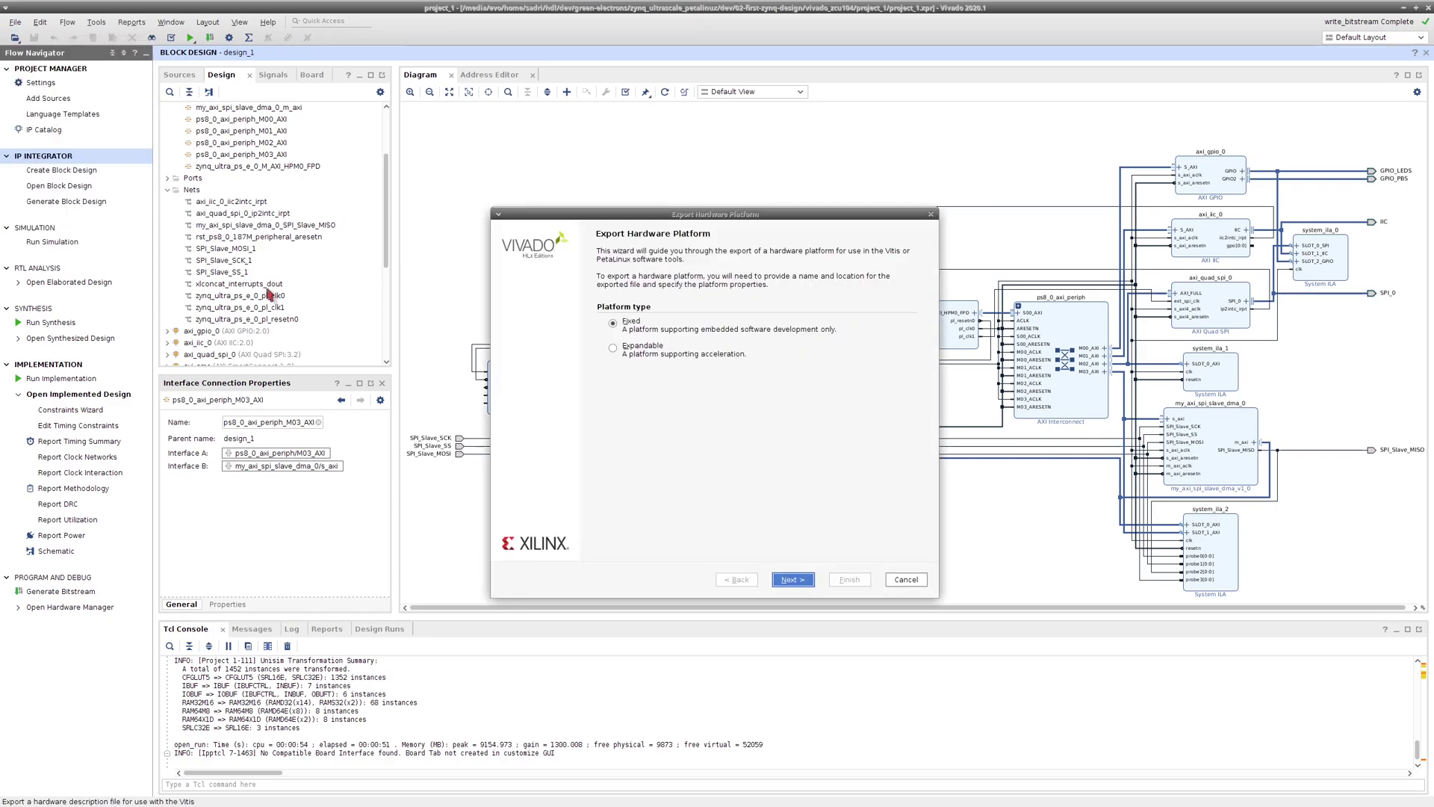
click(793, 580)
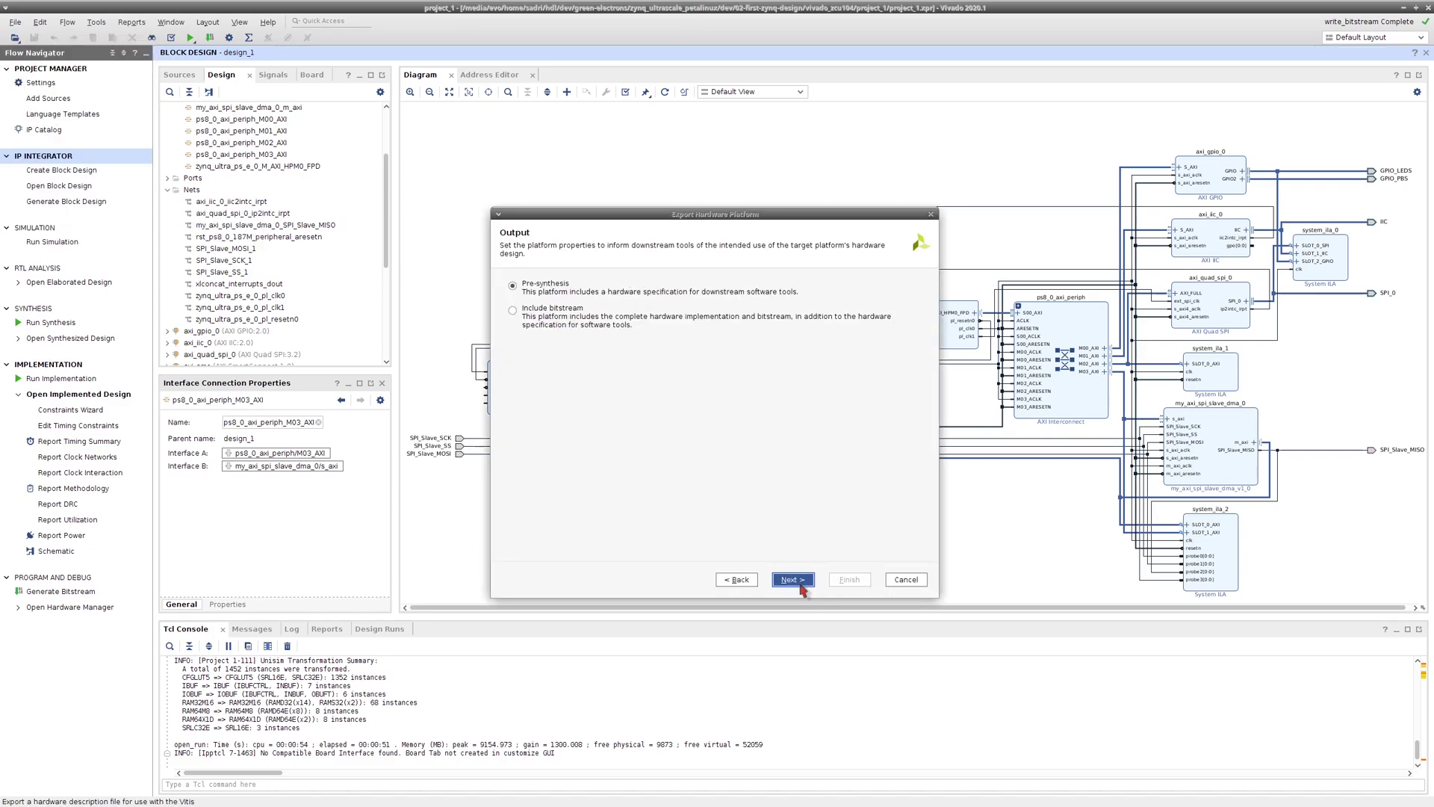
click(797, 583)
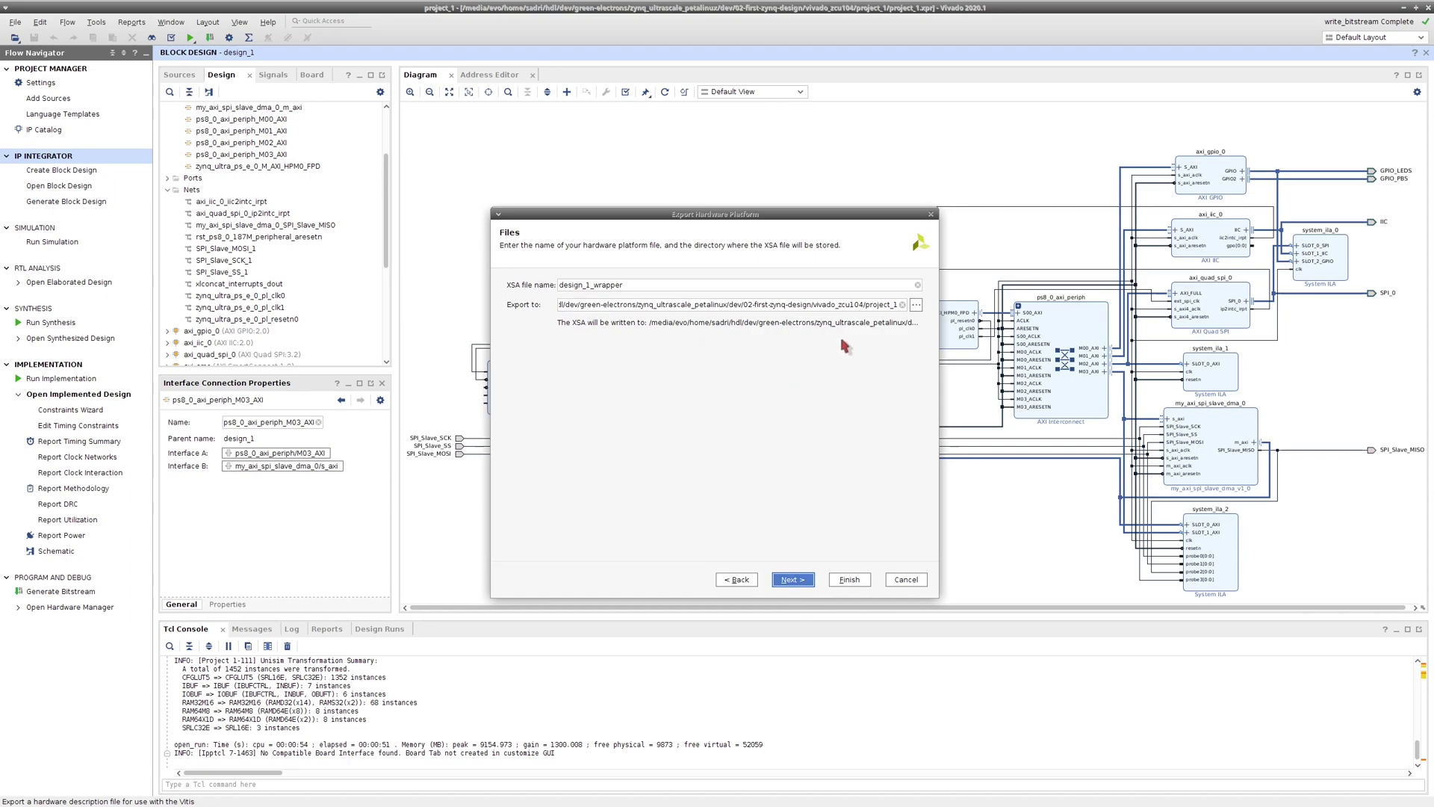
click(916, 305)
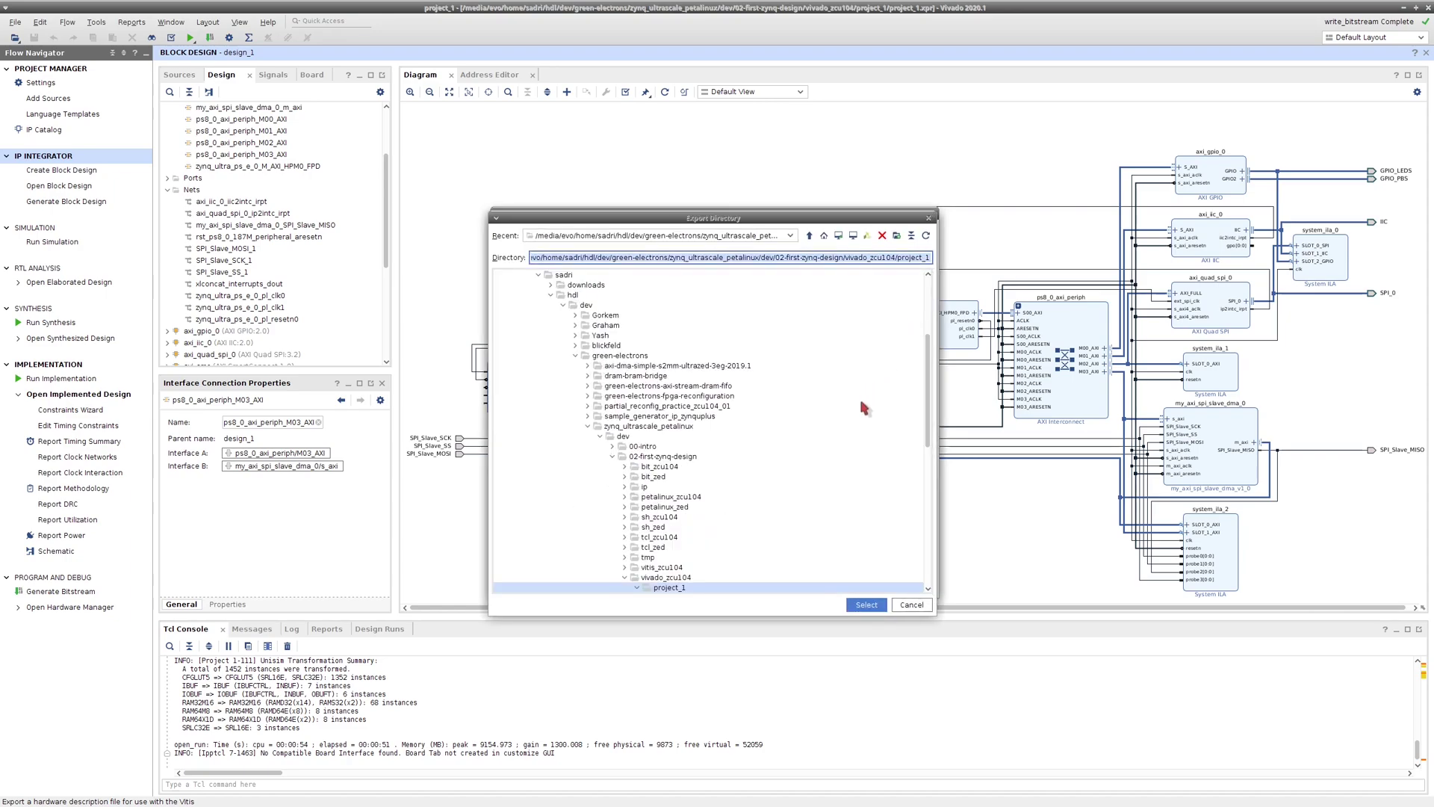
scroll(864, 407, down, 1)
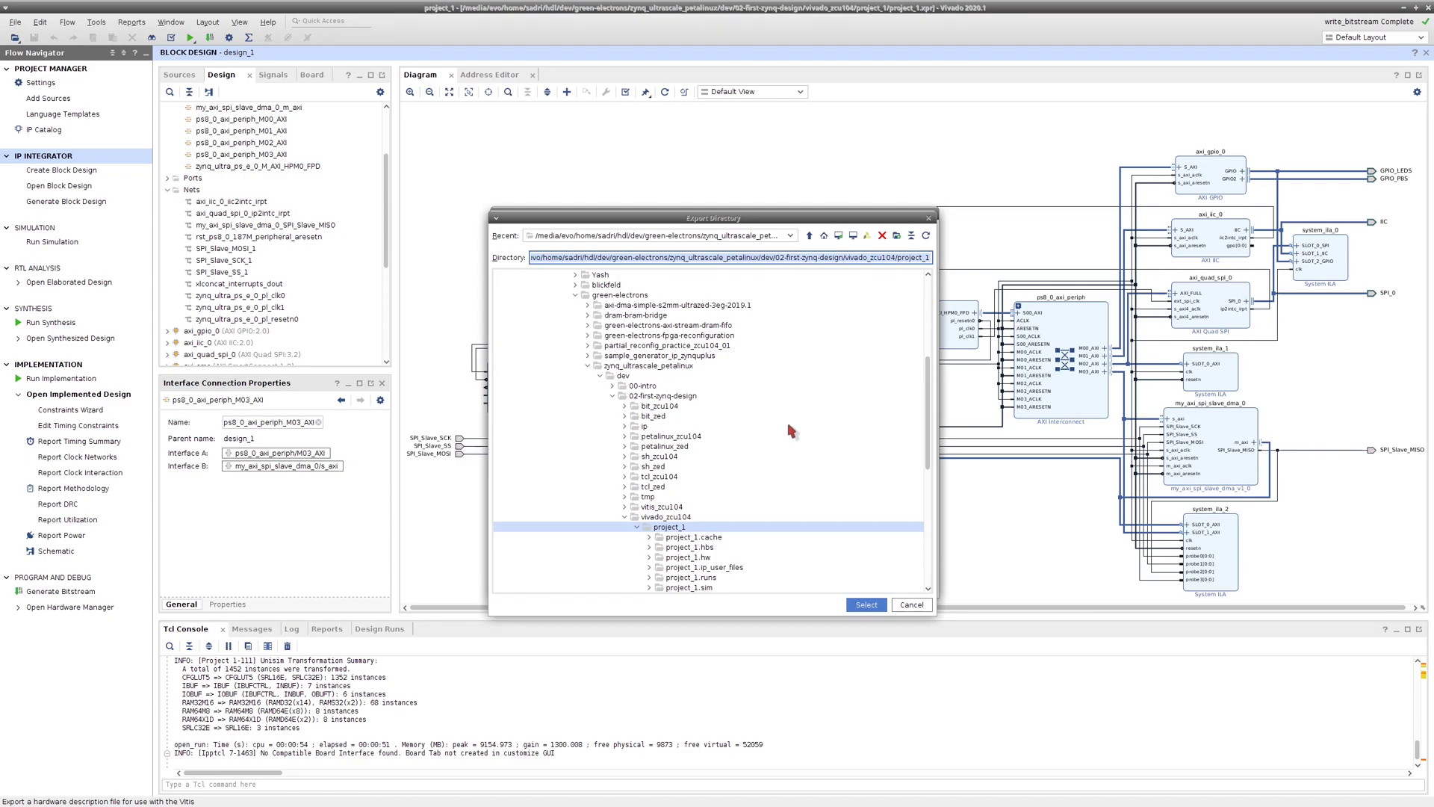
scroll(792, 432, down, 4)
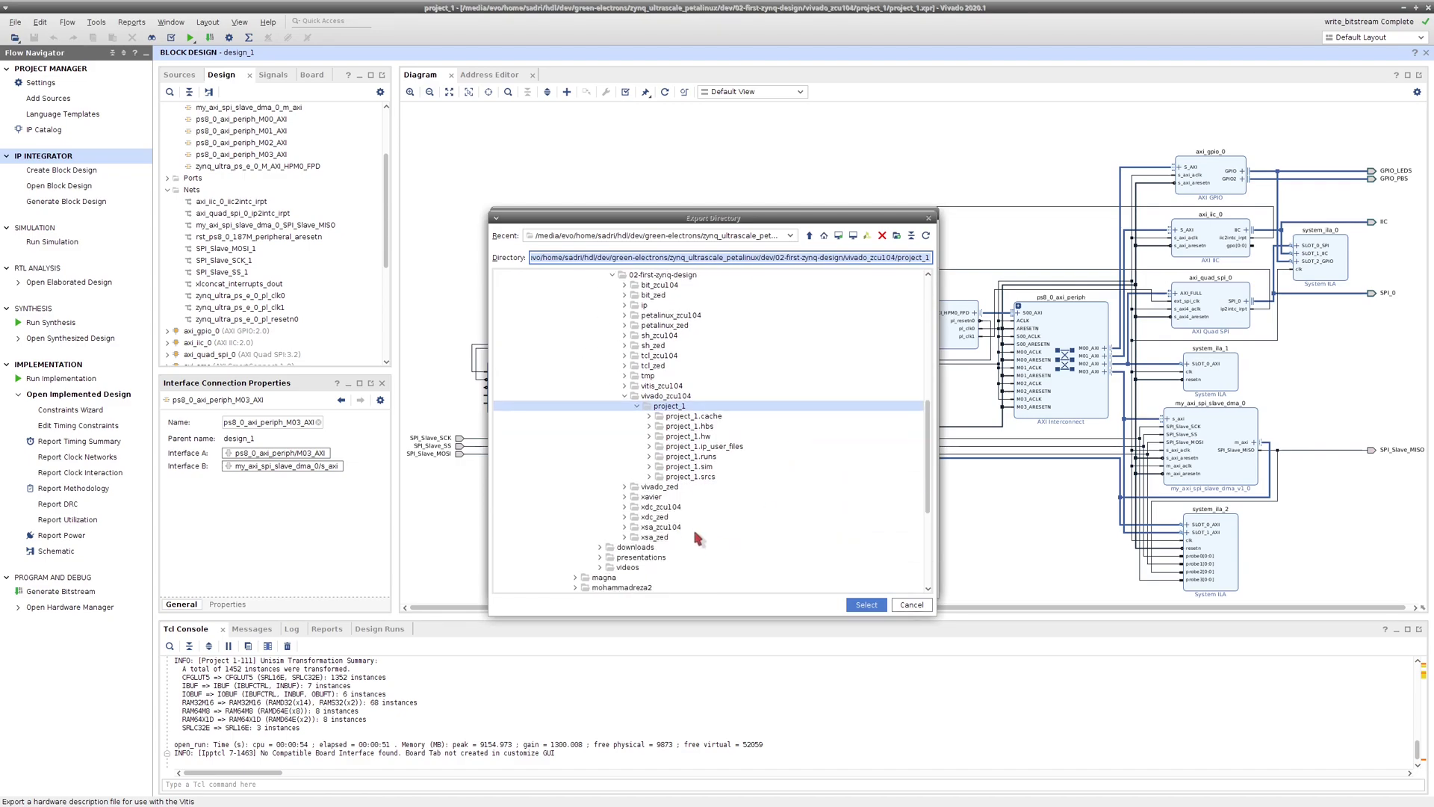
click(678, 528)
key(Return)
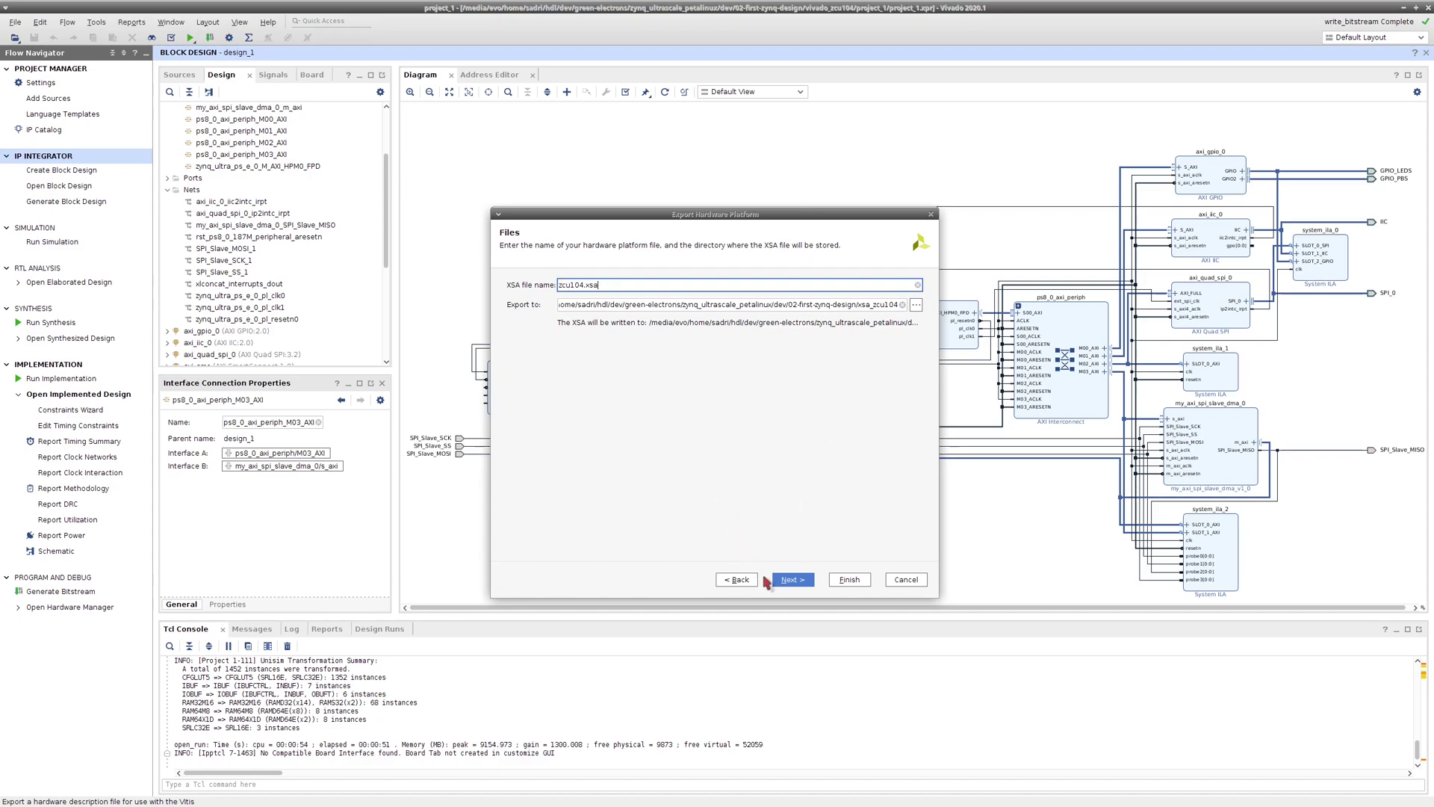
click(786, 583)
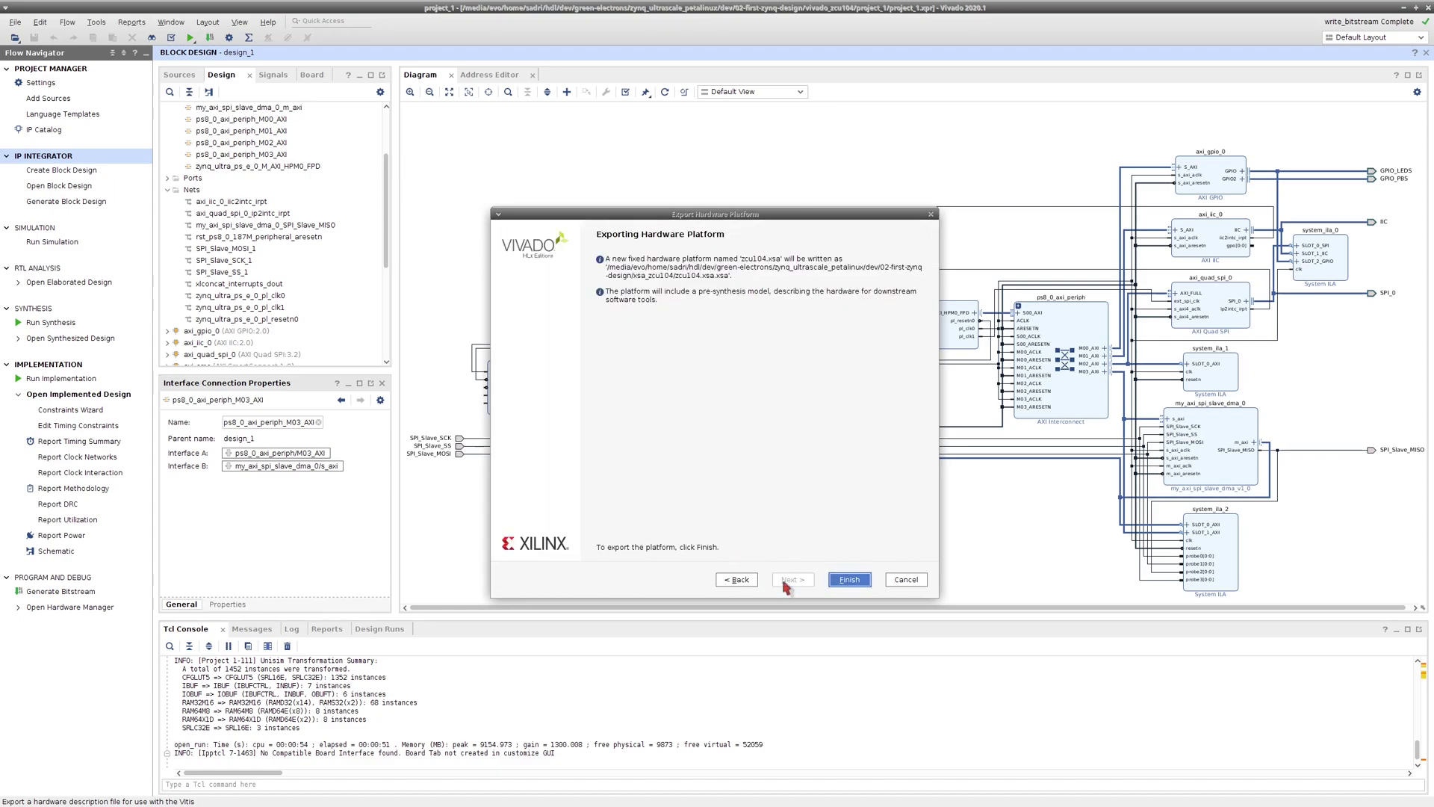
- Finish the zcu104.xsa export, then run ./run.sh from sh_zed to build the ZedBoard project
click(860, 582)
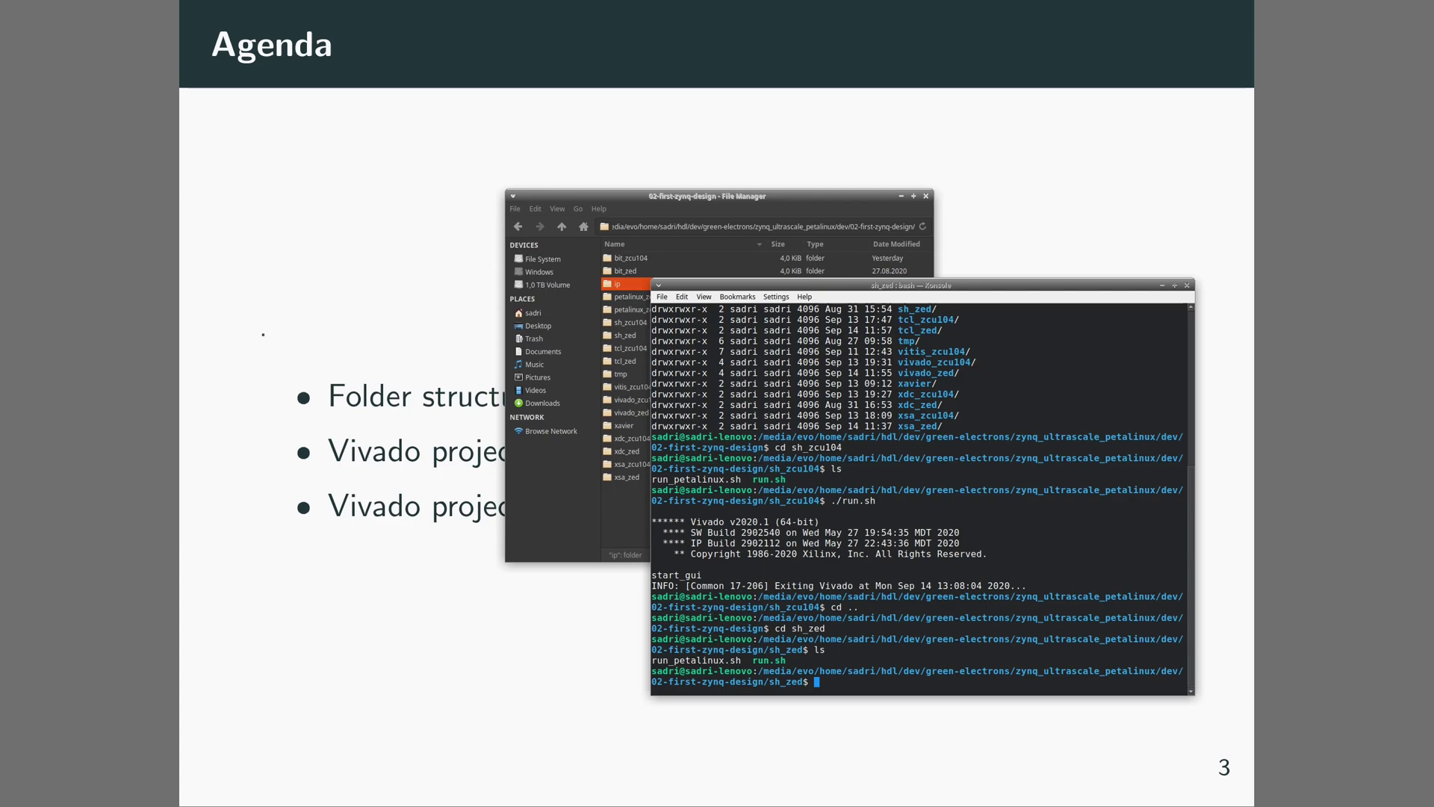
text(./run.)
key(Tab)
key(Return)
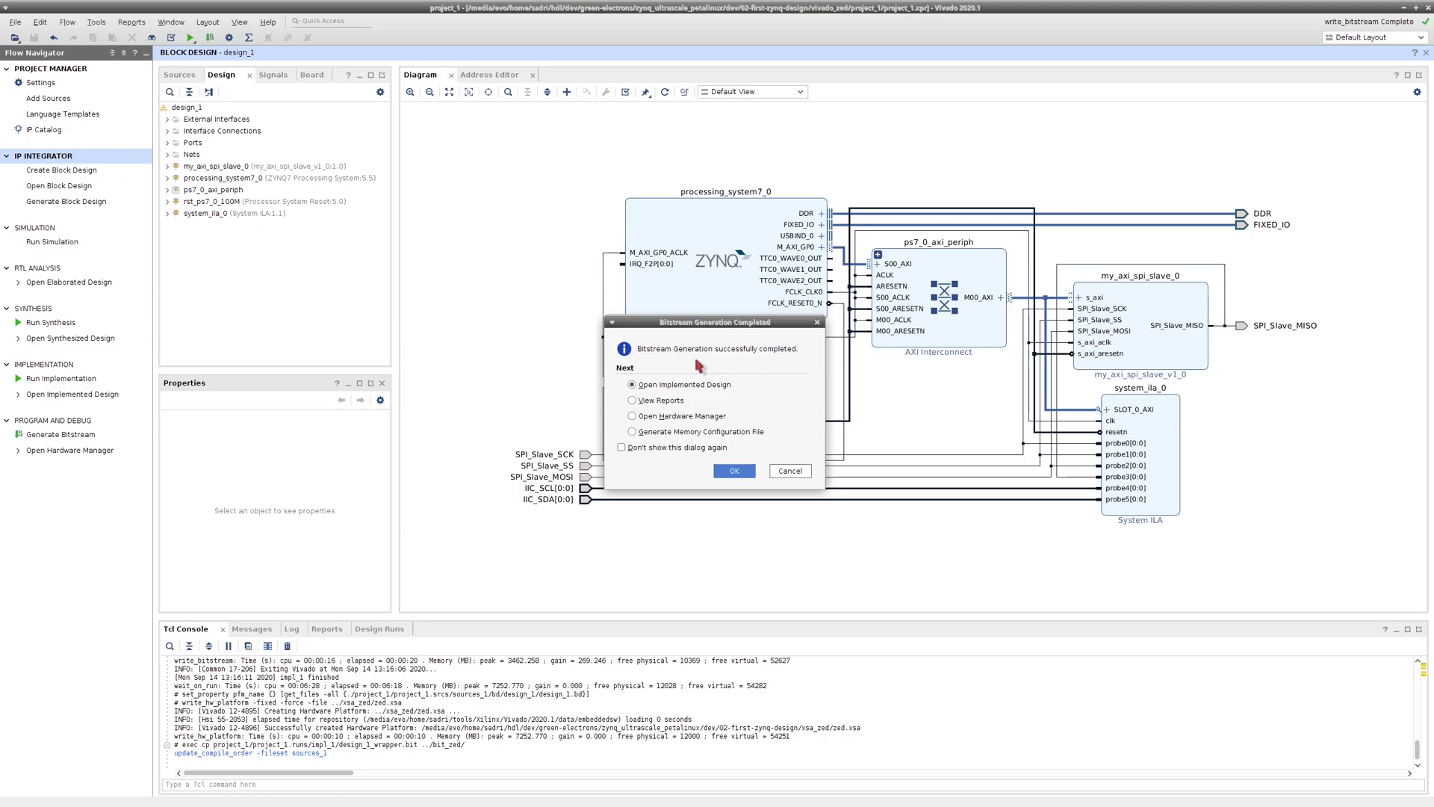
- Close the bitstream notice via View Reports, then inspect the IIC nets, system_ila_0 and my_axi_spi_slave_0
click(673, 400)
click(734, 470)
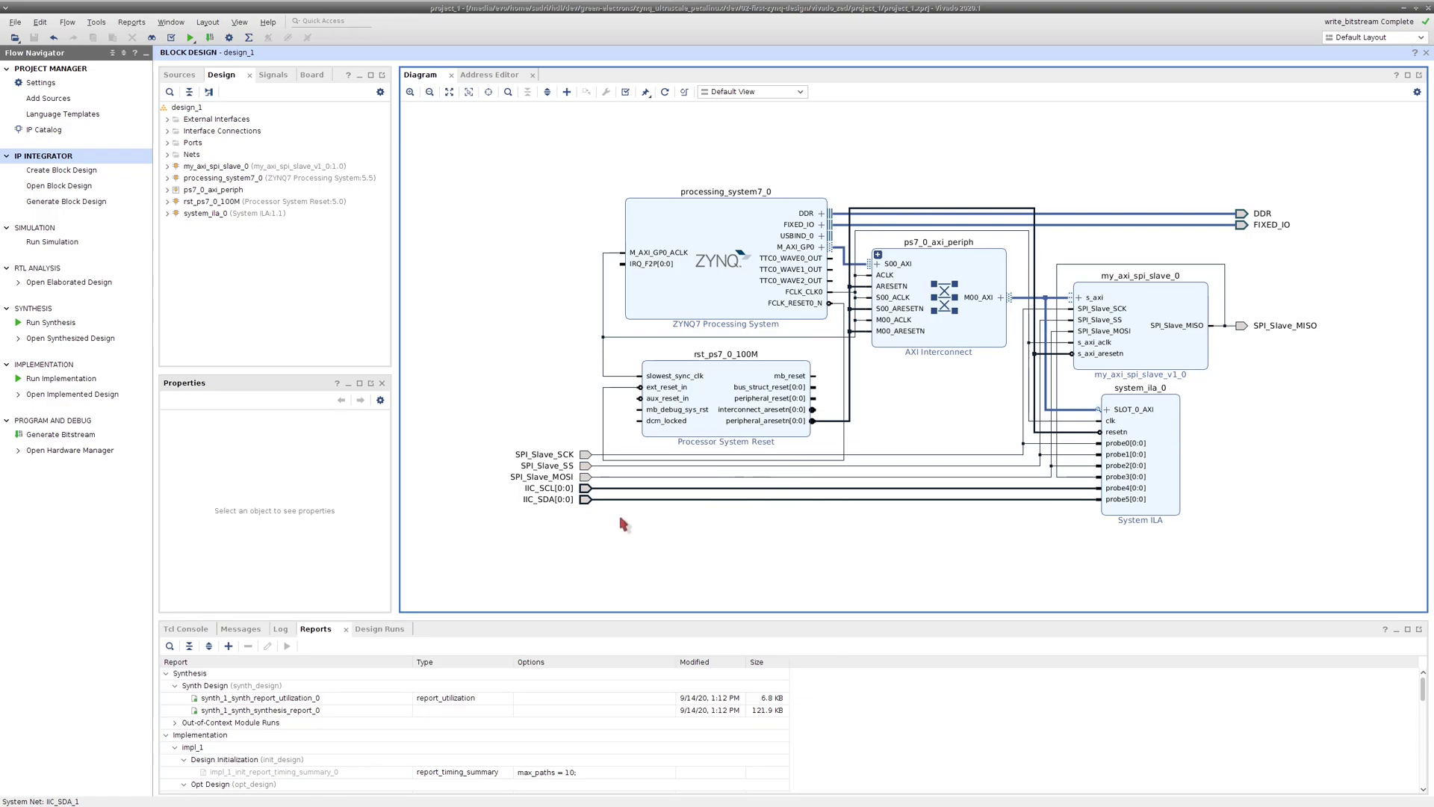
click(602, 489)
click(605, 499)
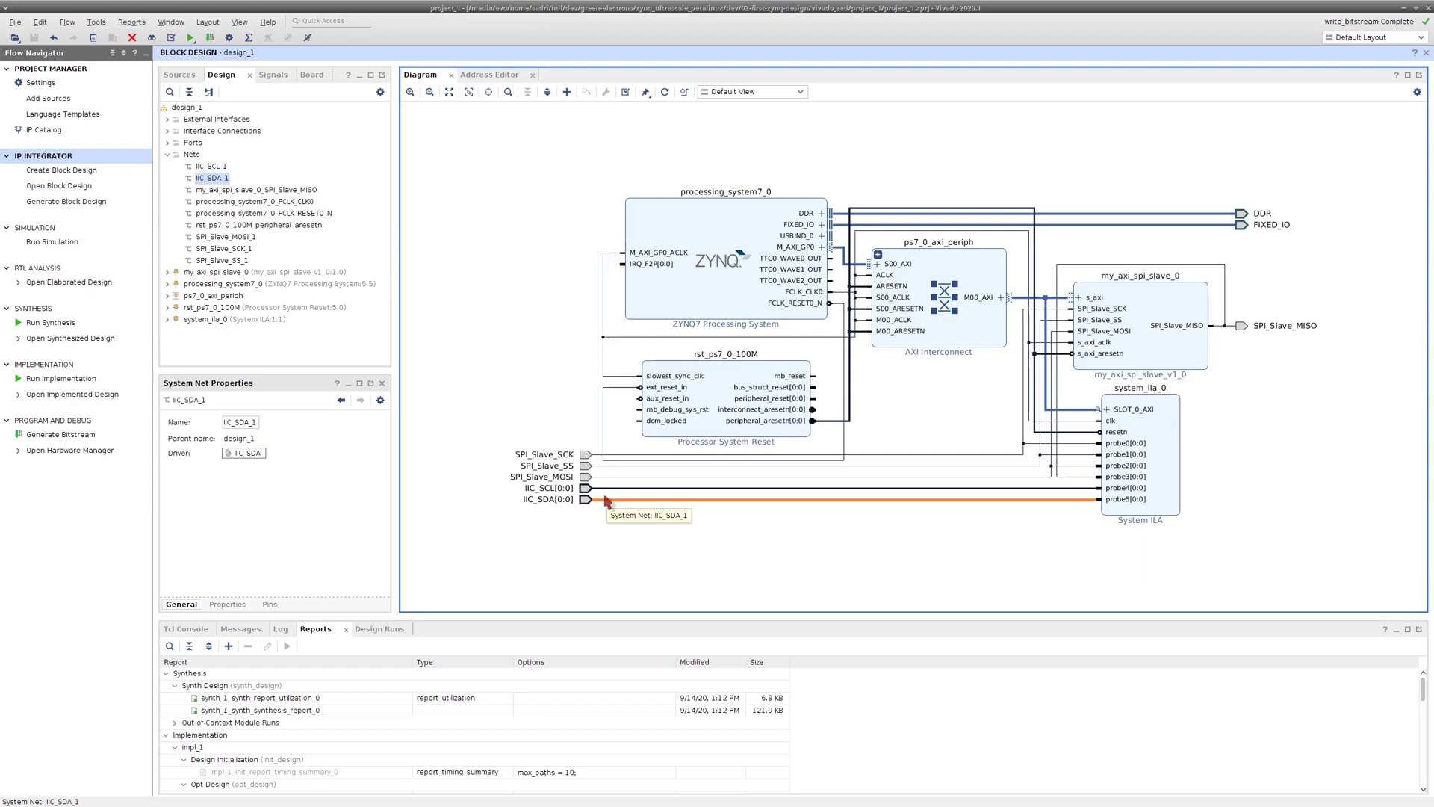
click(1180, 481)
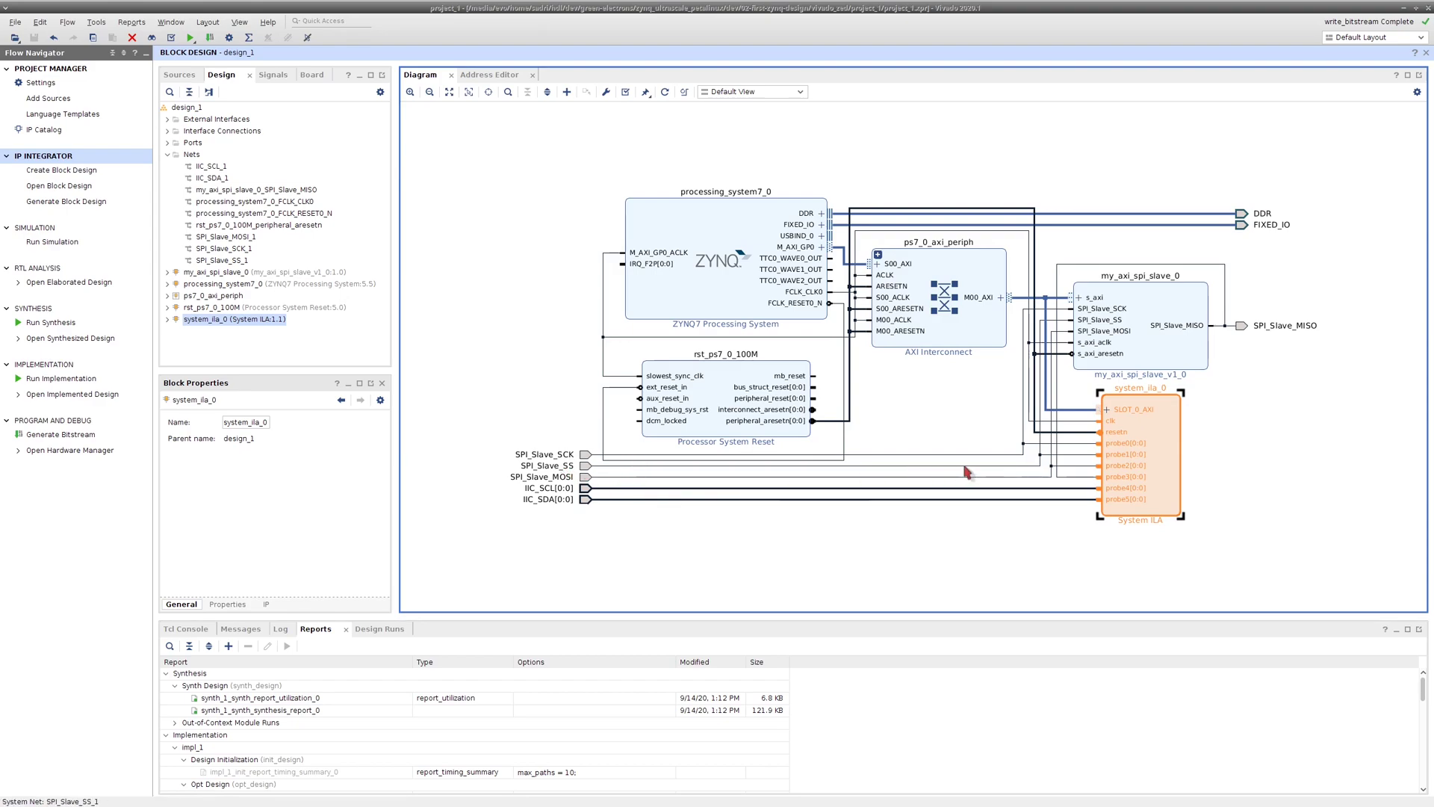
click(1184, 356)
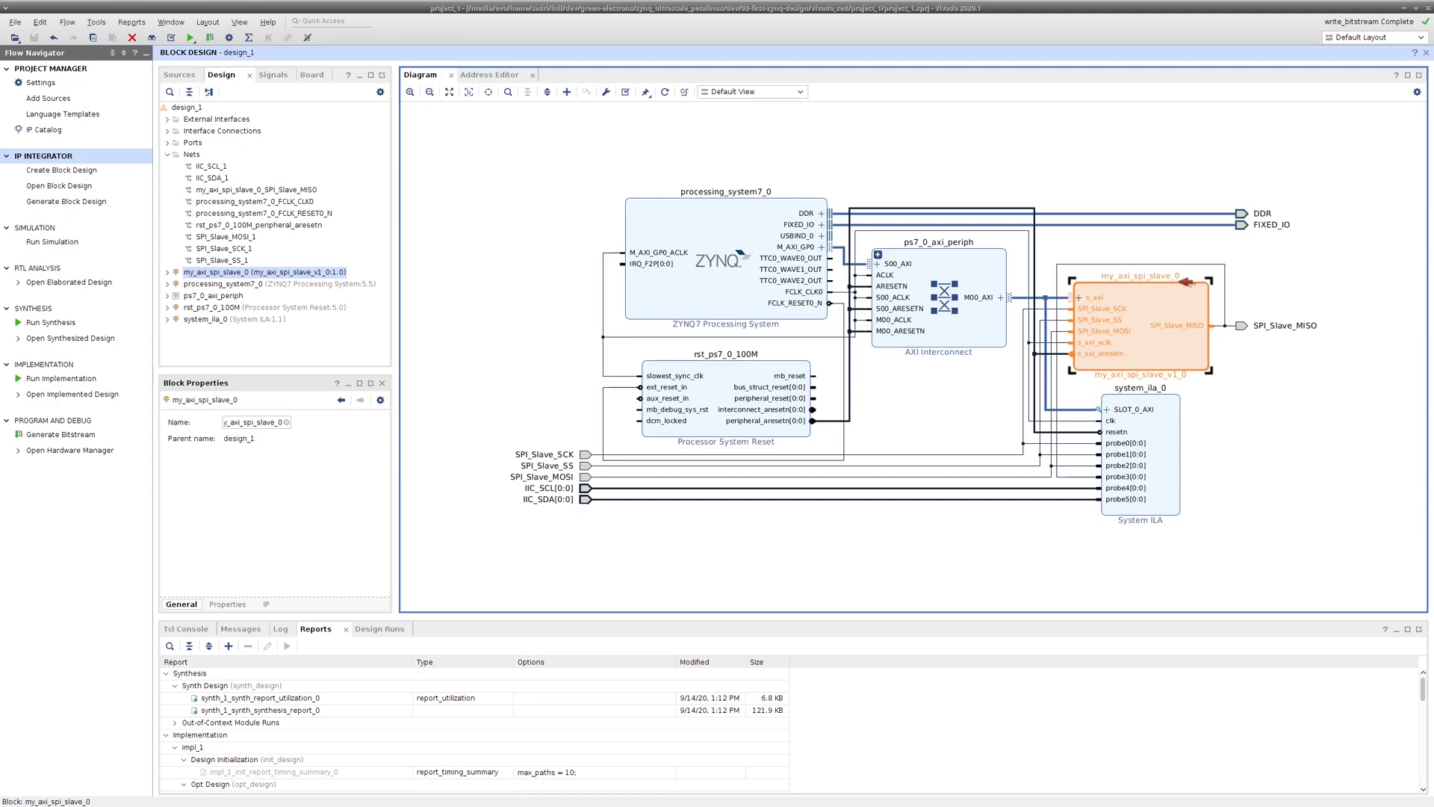
click(1252, 400)
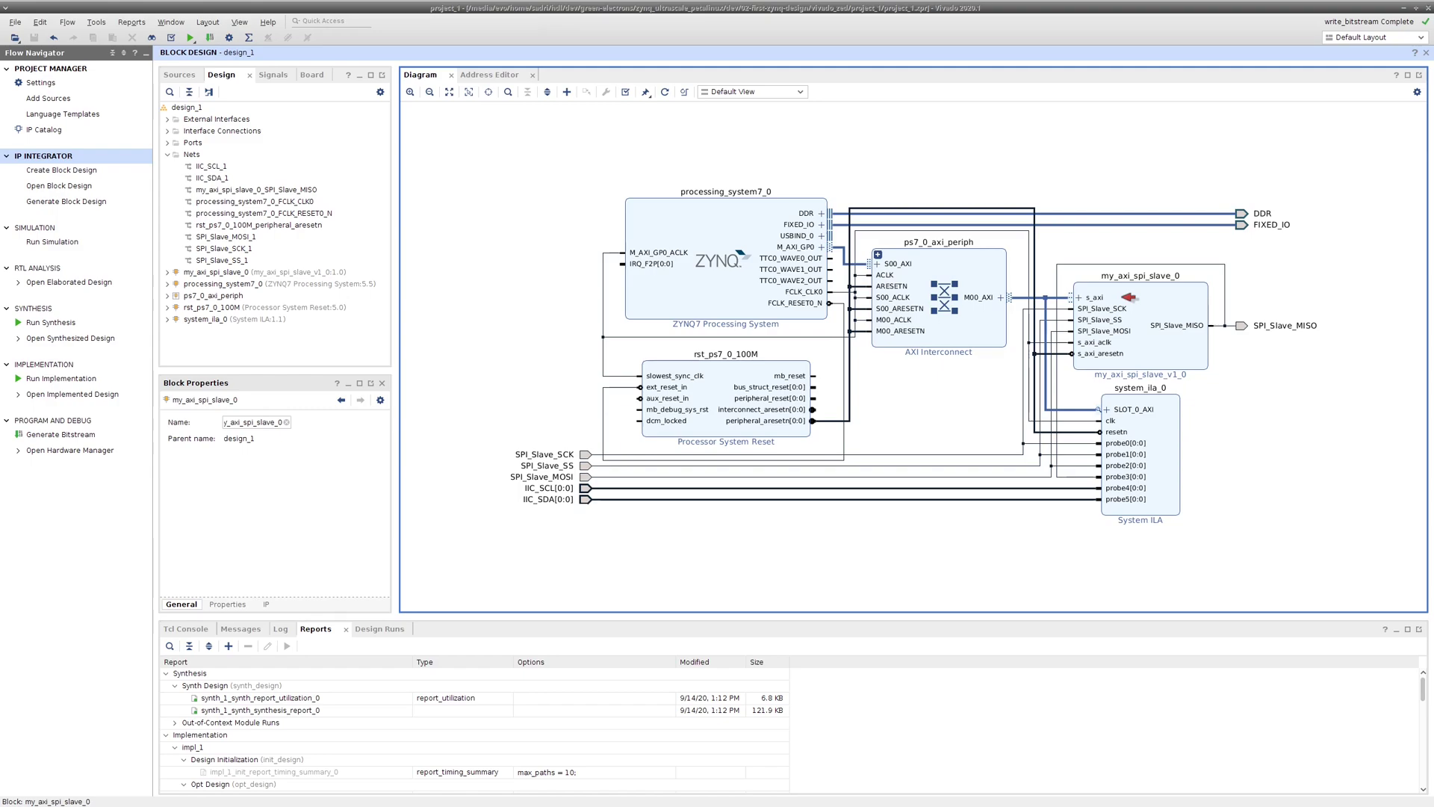
- Inspect the M00_AXI to s_axi link, the SPI_Slave_MISO port and the SPI_Slave_MOSI_1 net
click(1059, 297)
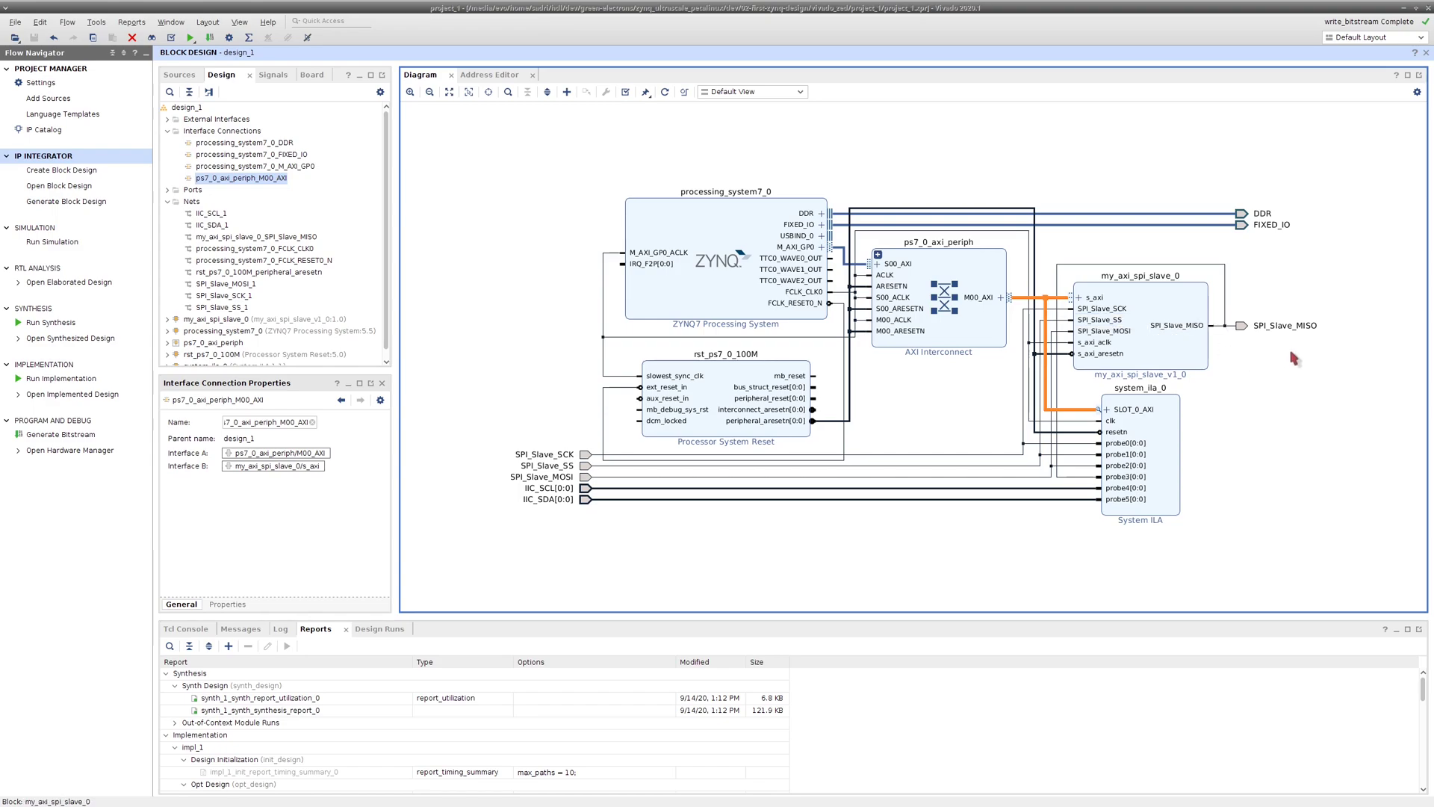
click(1291, 327)
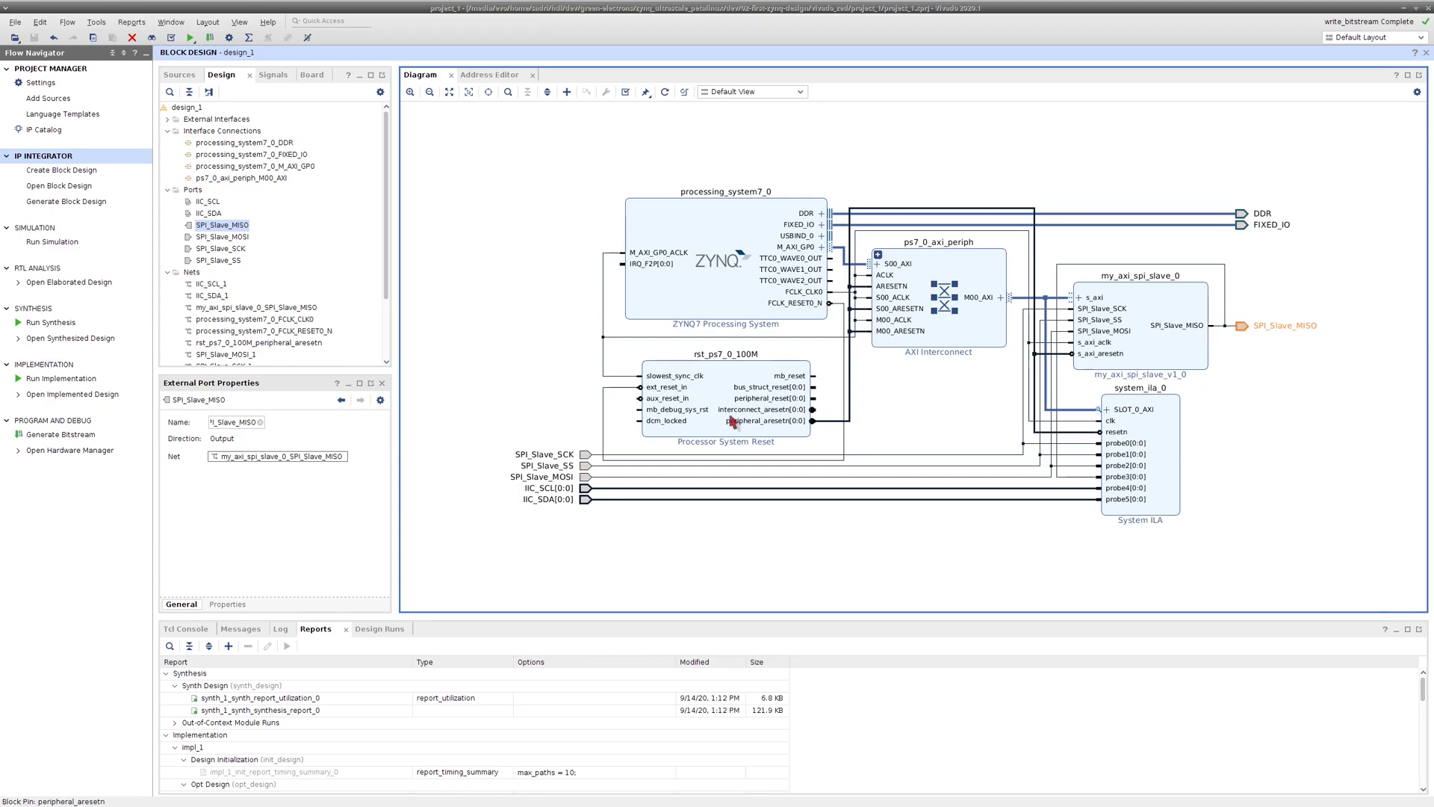
click(611, 481)
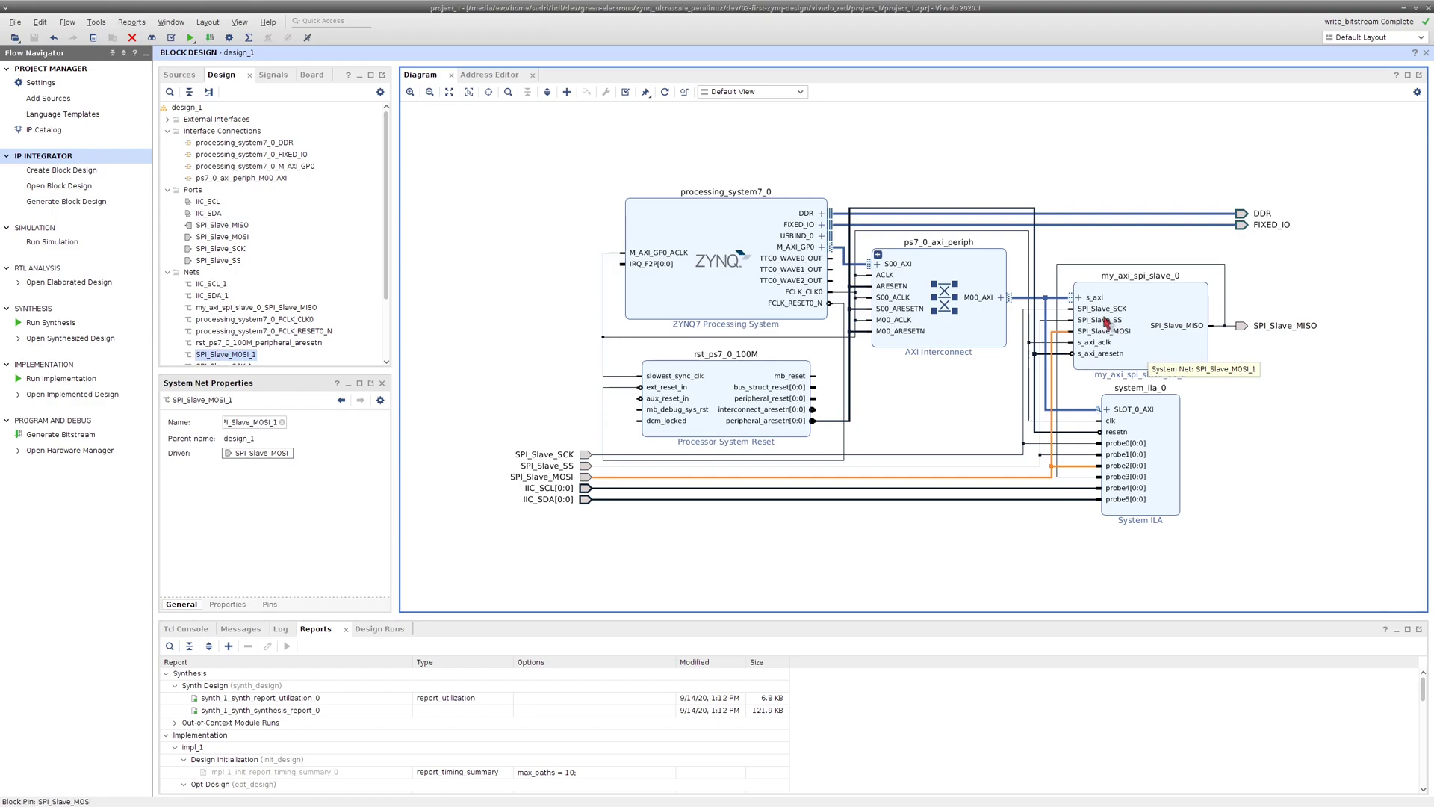
click(1061, 297)
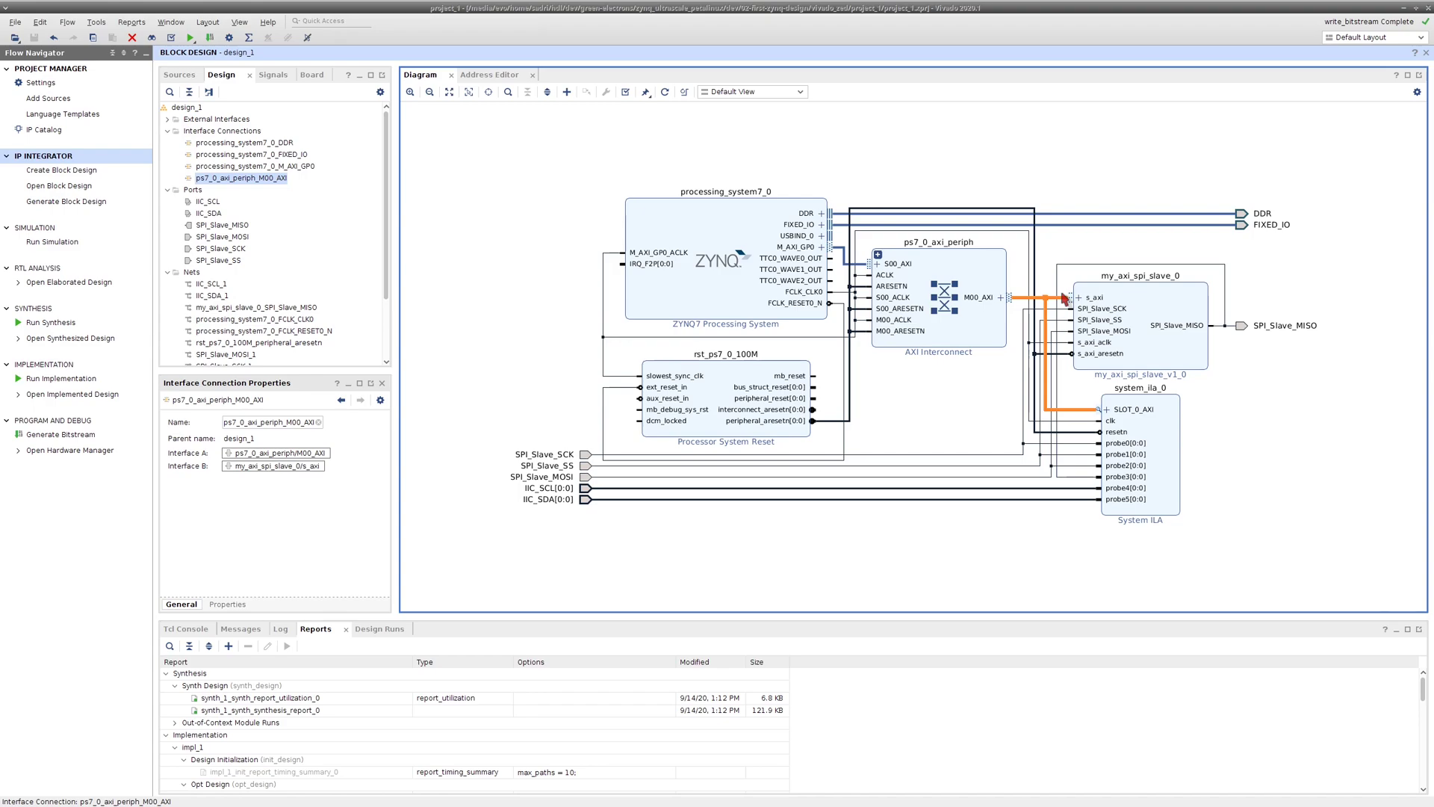
click(15, 22)
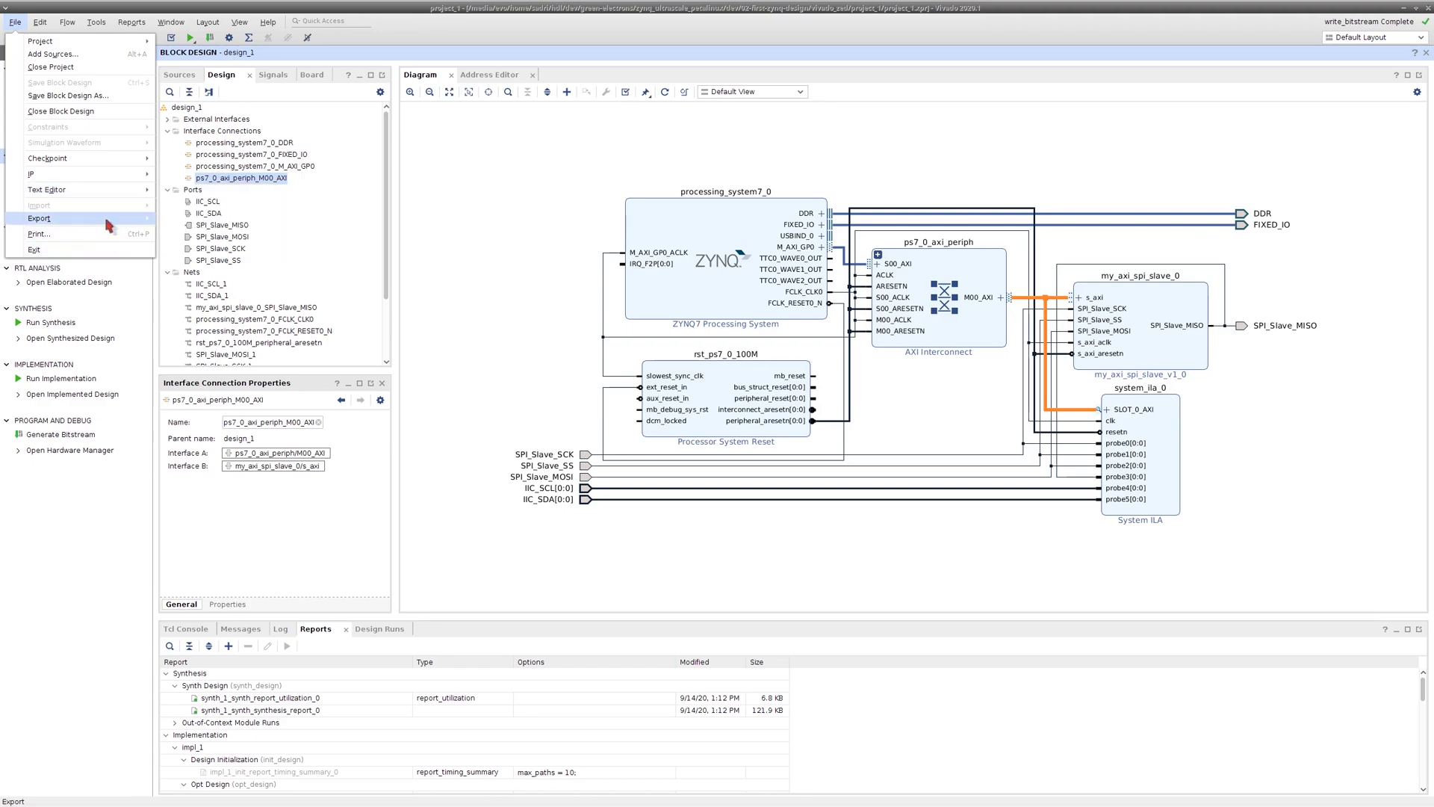
- Export the Zed hardware as a pre-synthesis design_1_wrapper XSA with default settings
mouse_move(109, 224)
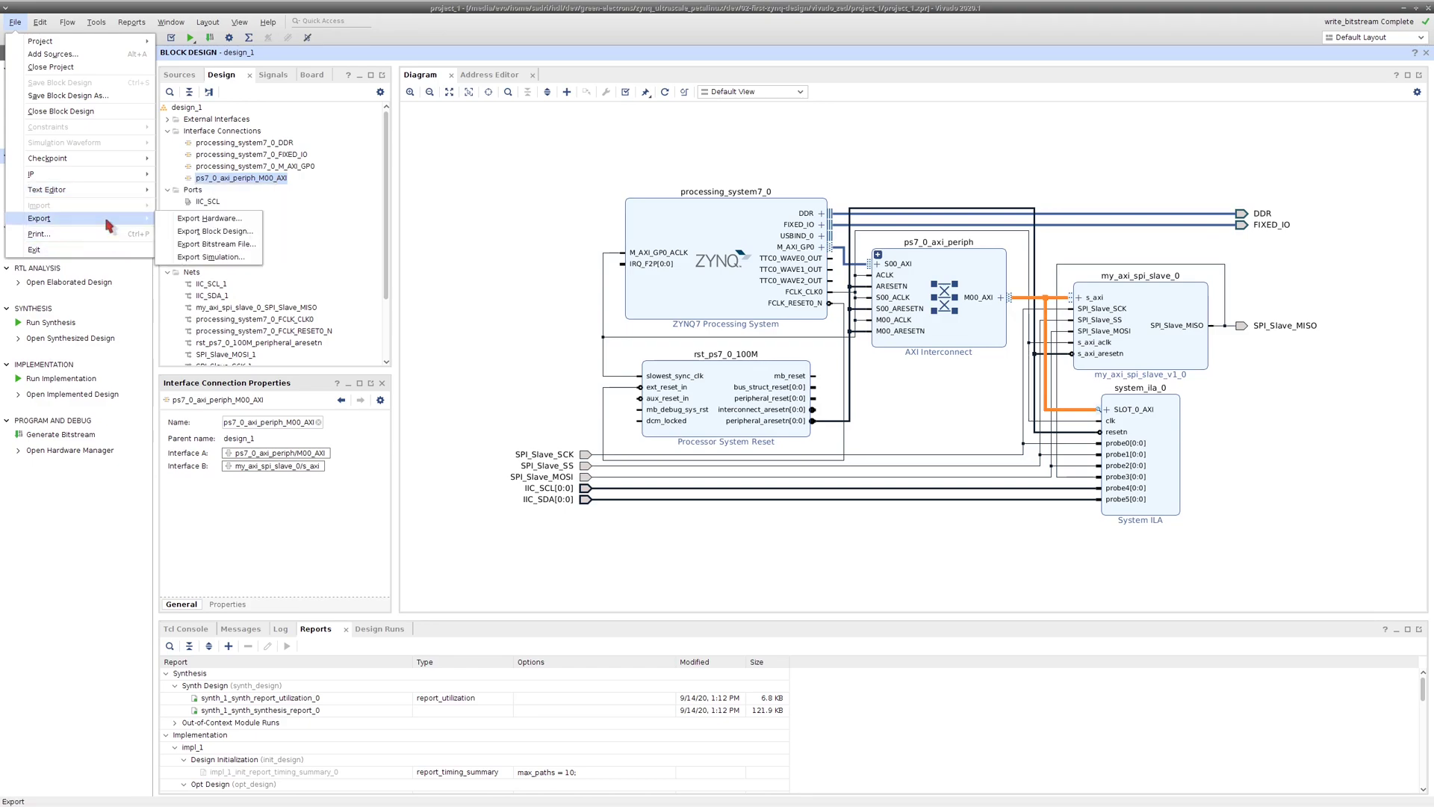
click(192, 219)
click(788, 580)
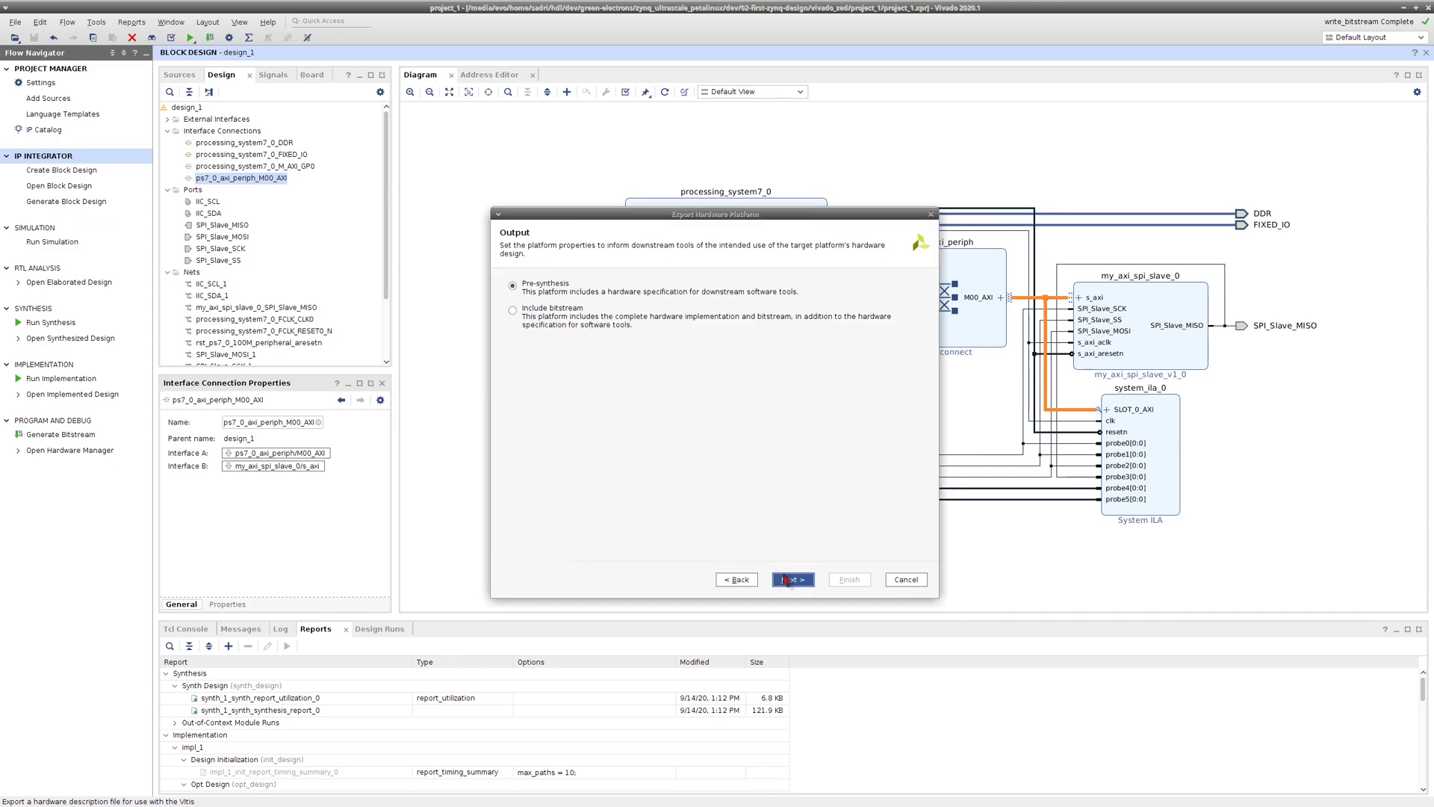
click(788, 580)
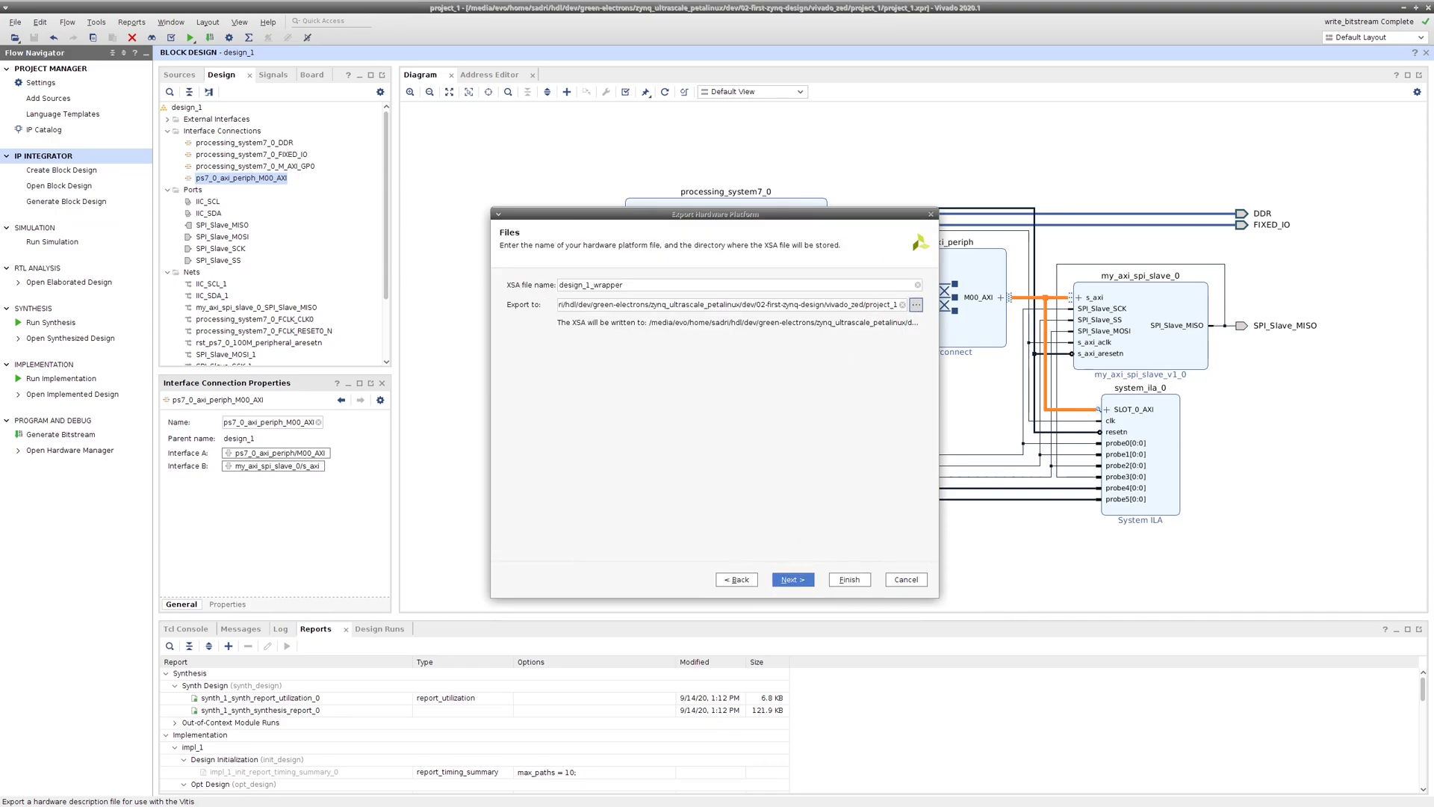
click(849, 579)
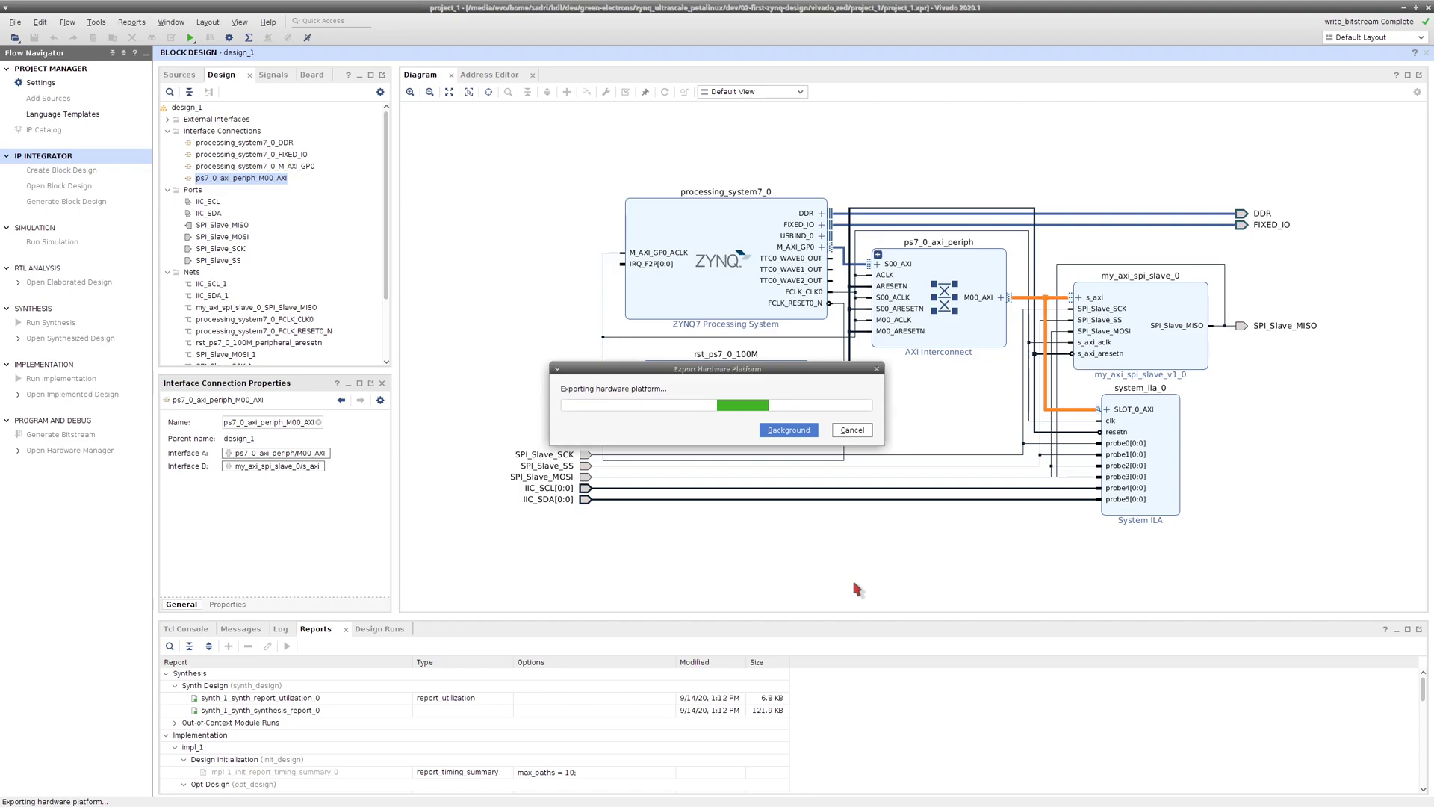